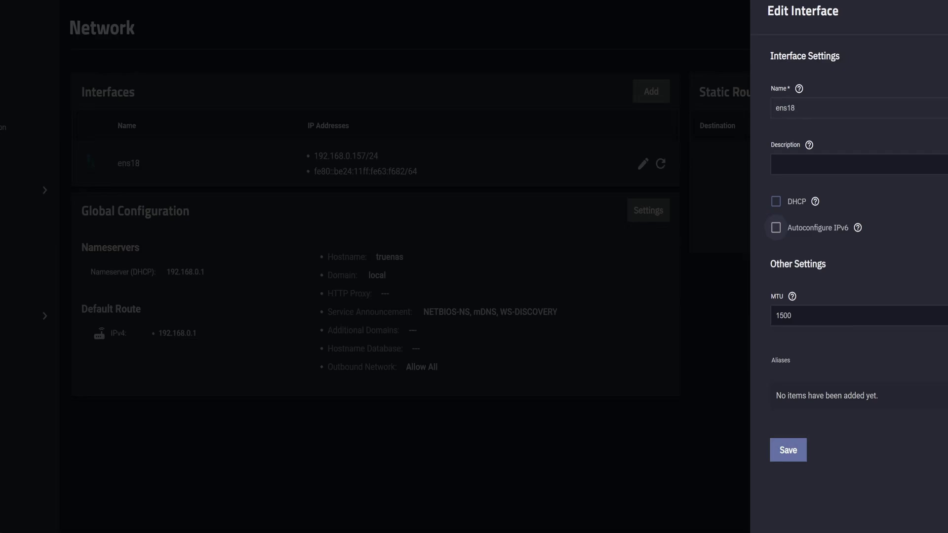
Enter 192.168.0.1, then give the Tech folder owner tech and owner group tech.
text(192.168.0.1)
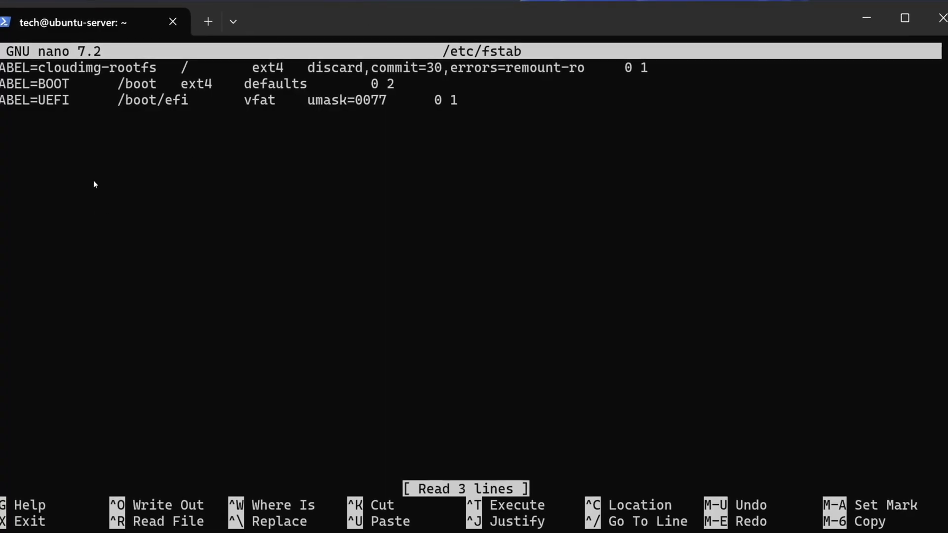
key(ctrl+shift+v)
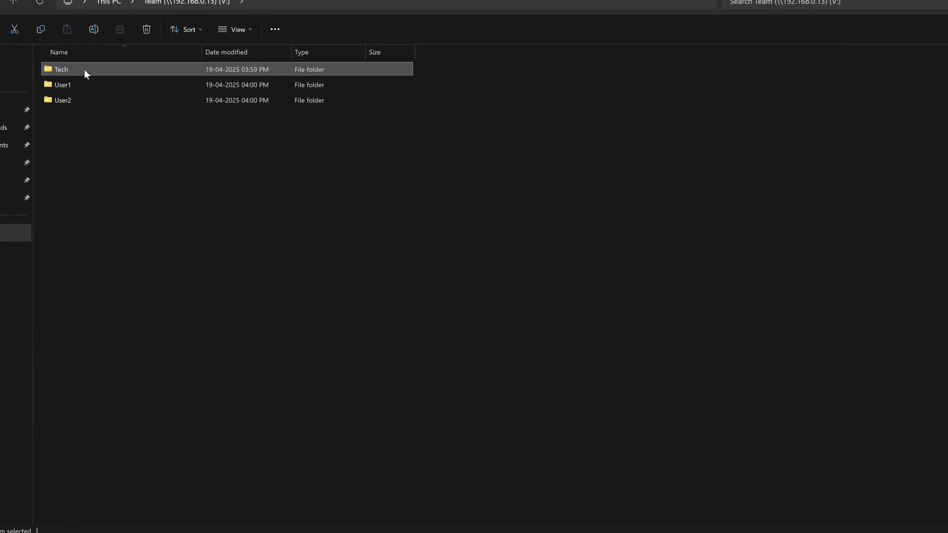
right_click(84, 69)
click(164, 234)
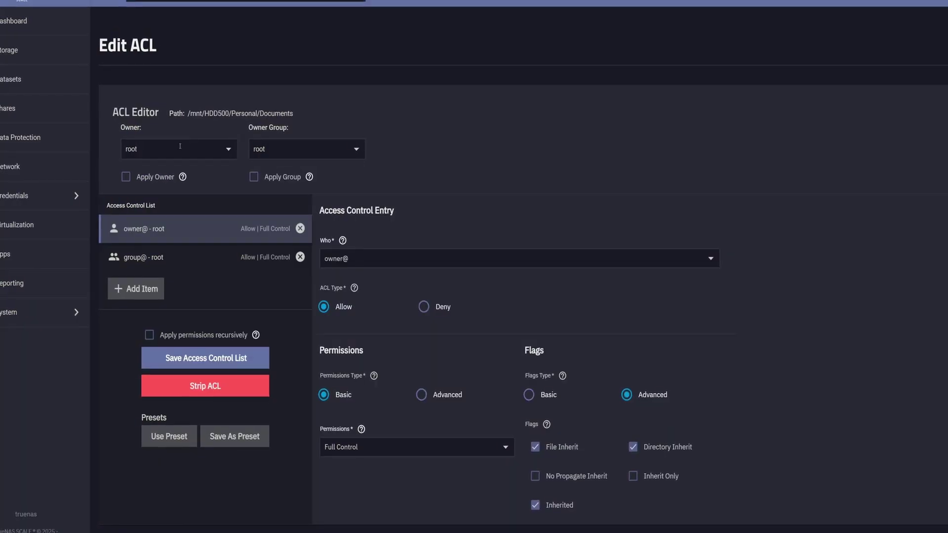
click(182, 150)
click(148, 277)
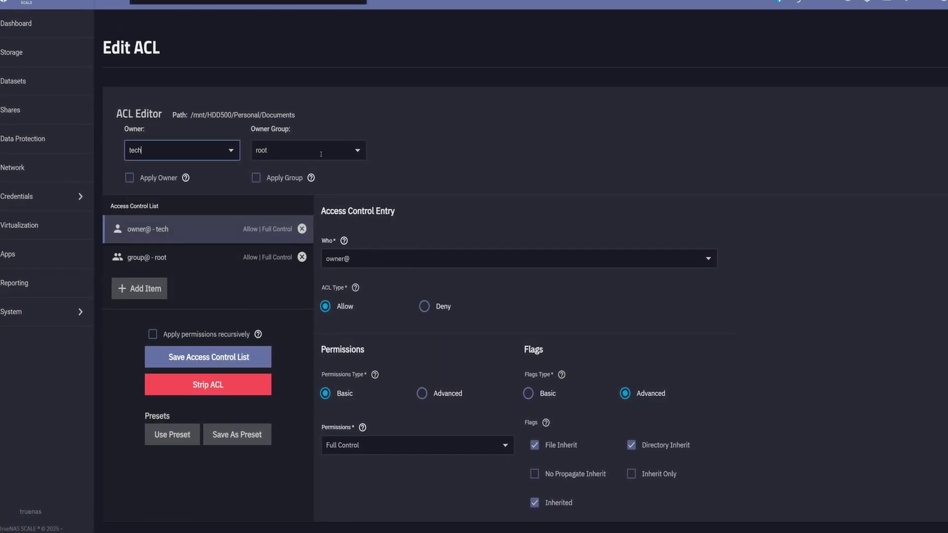
click(321, 154)
click(265, 253)
click(130, 178)
click(256, 177)
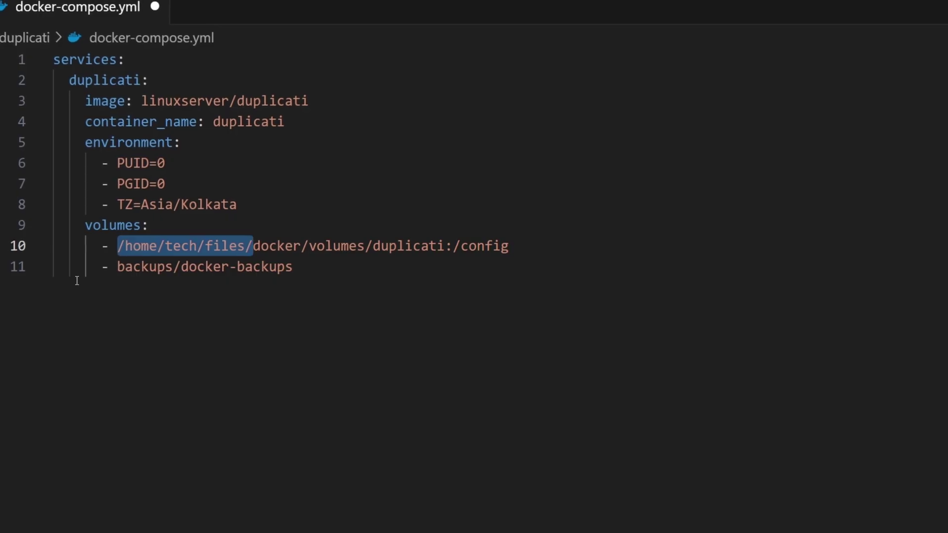
Insert the /home/tech/files/ path before backups on line 11 and finish the new simple volume.
key(ctrl+c)
click(117, 266)
key(ctrl+v)
key(End)
text(:/backu)
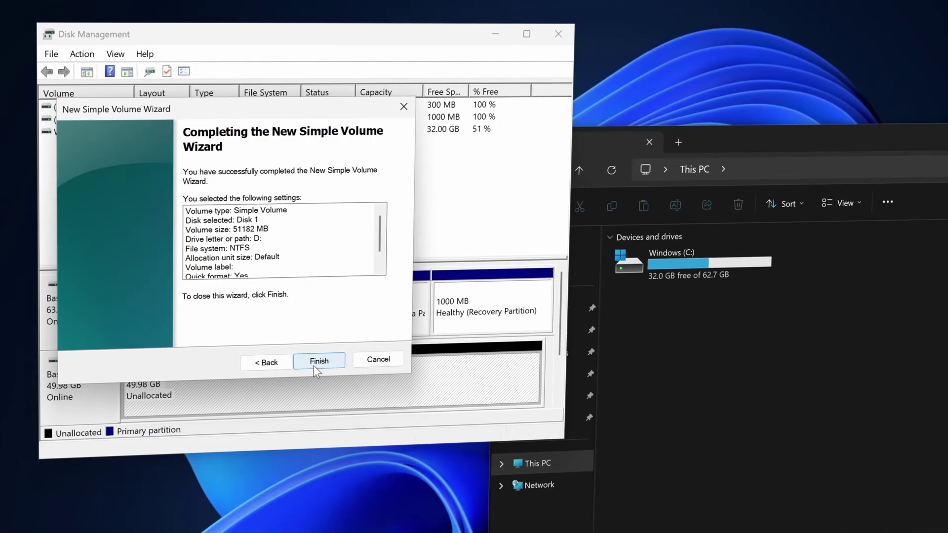
click(313, 365)
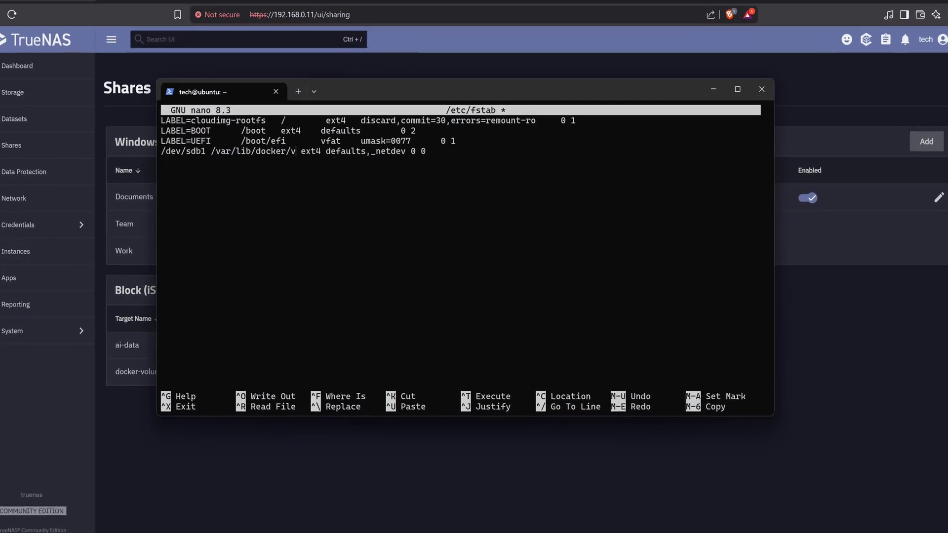
Open the new Local Disk (D:) drive and start the iSCSI wizard, advancing to the Extent step.
text(vol ext4 defaults,_netdev 0 0)
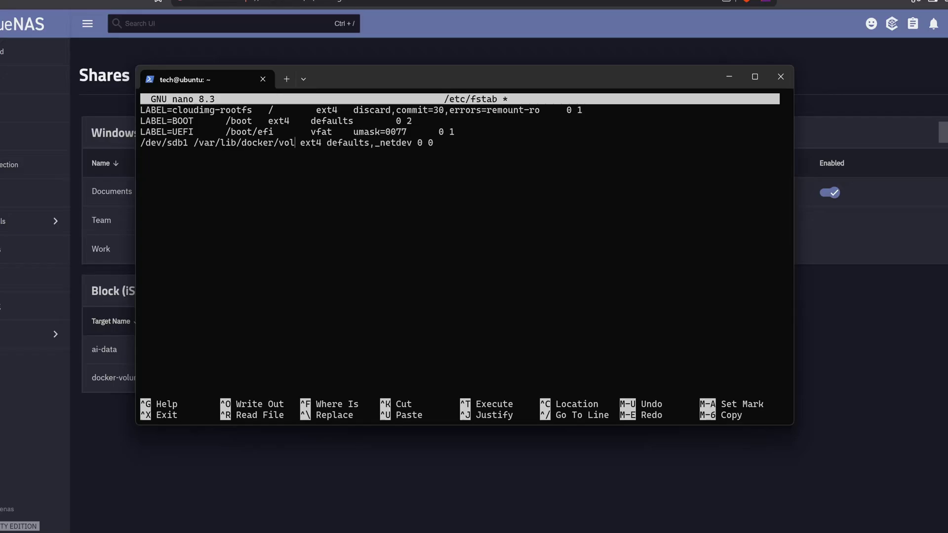
text(umes)
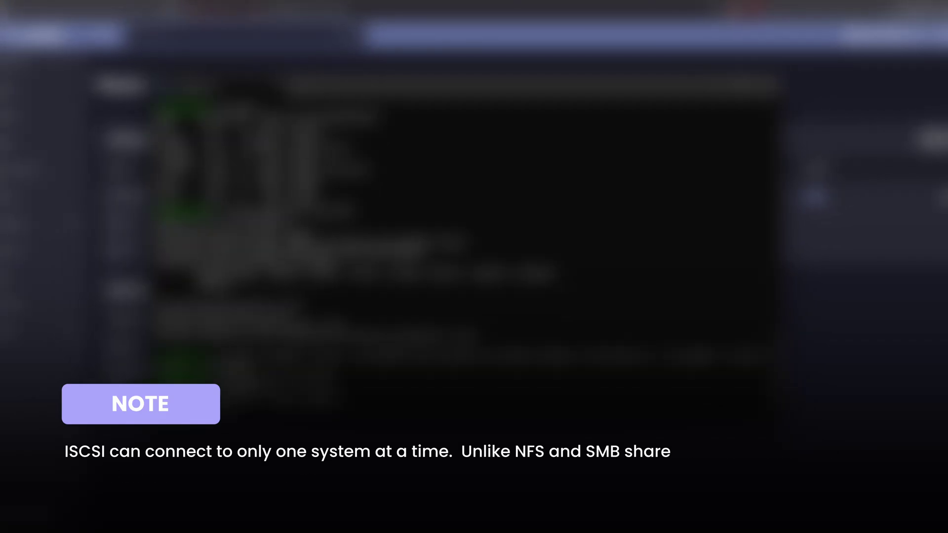
text(r/lib/docker/)
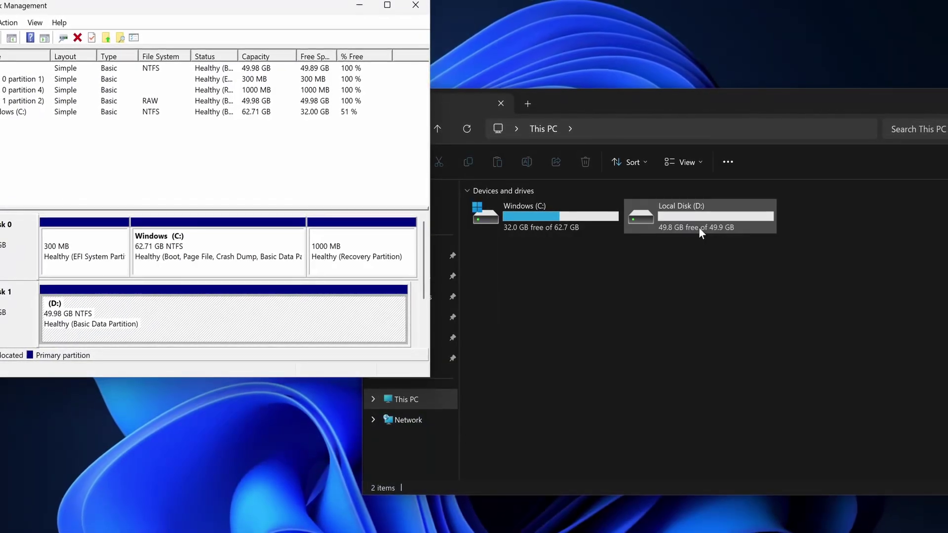
double_click(697, 227)
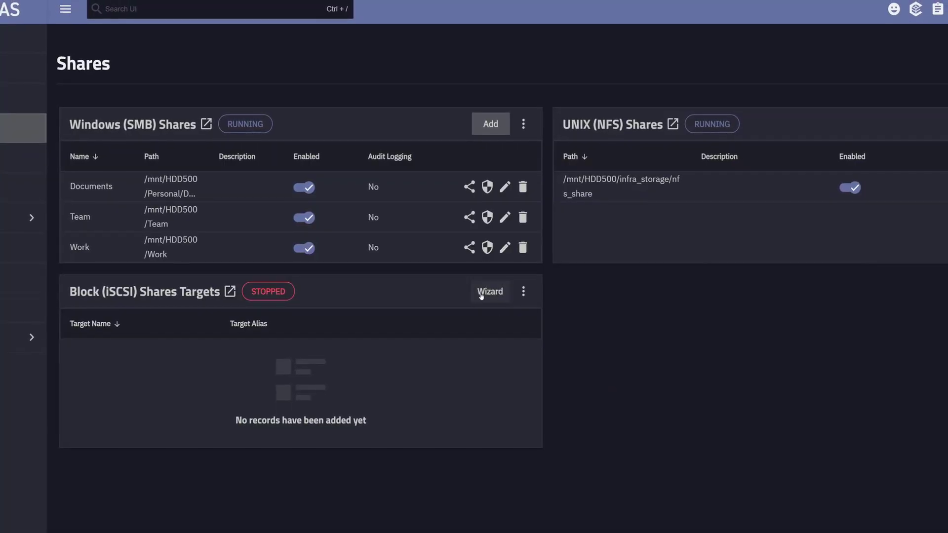
click(481, 296)
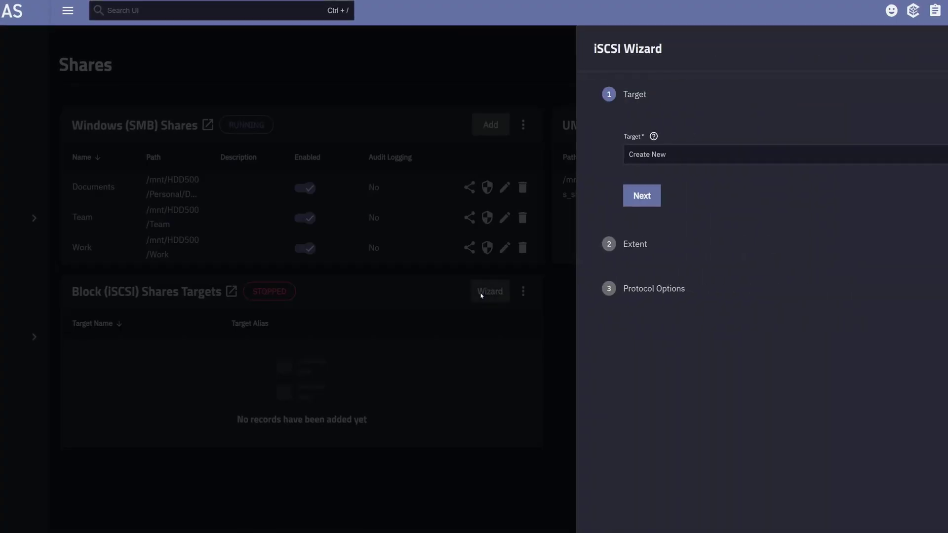
click(631, 197)
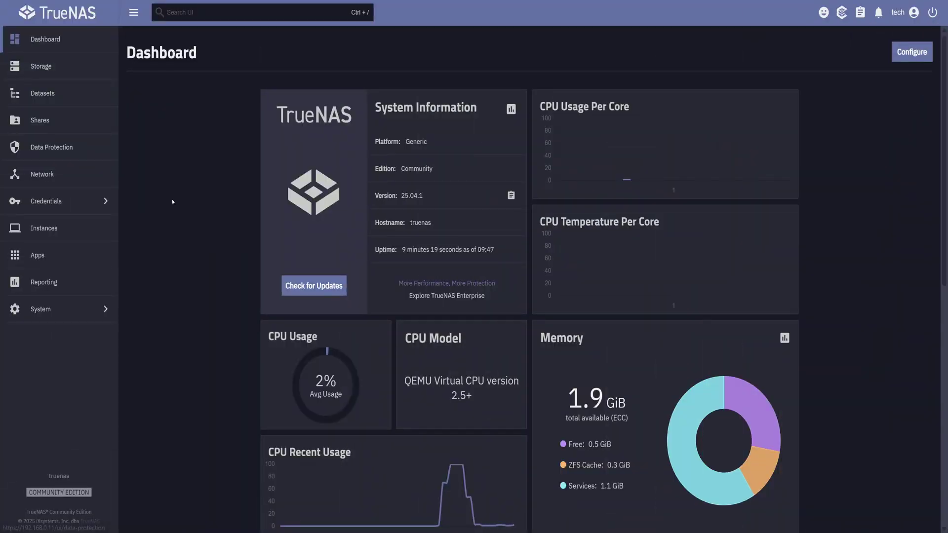
Add a 50 GiB zvol named ai_data under the infra_storage dataset and save it.
click(43, 93)
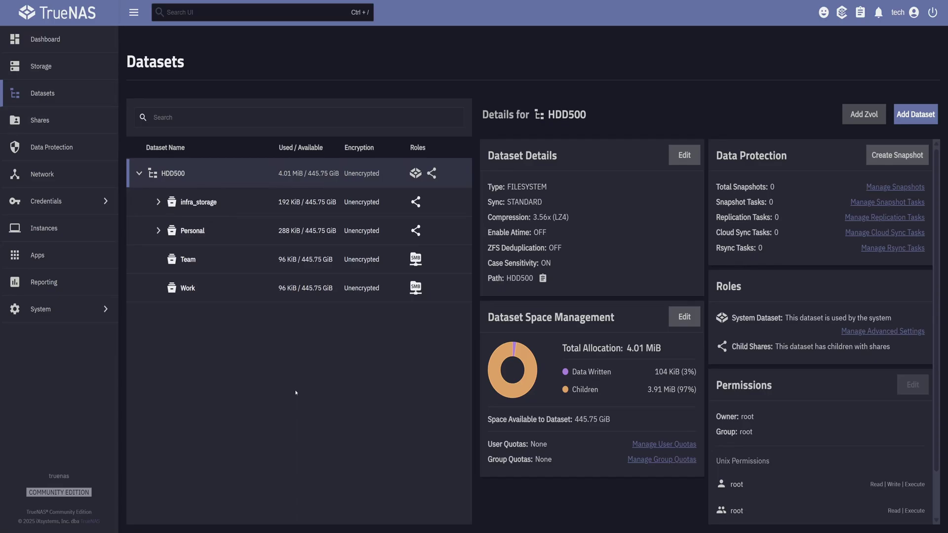
click(158, 202)
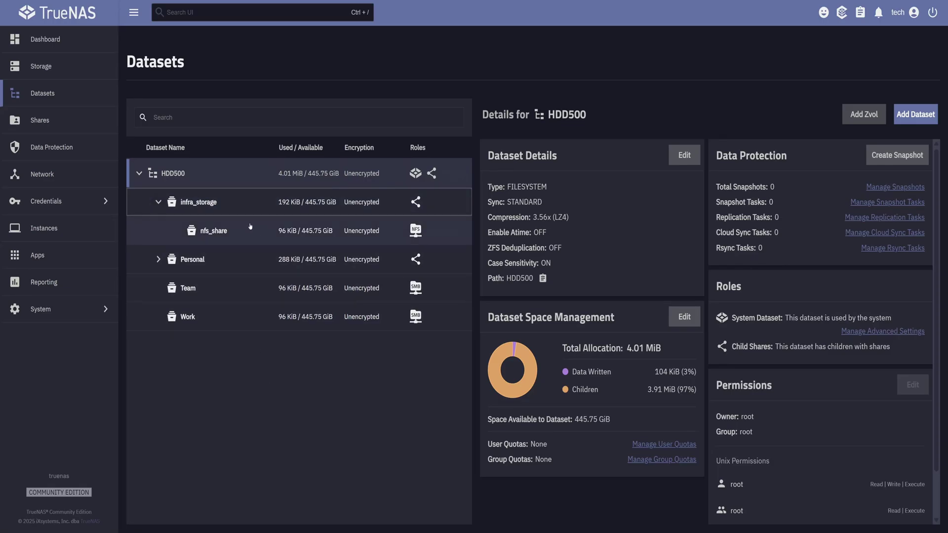
click(277, 203)
click(863, 115)
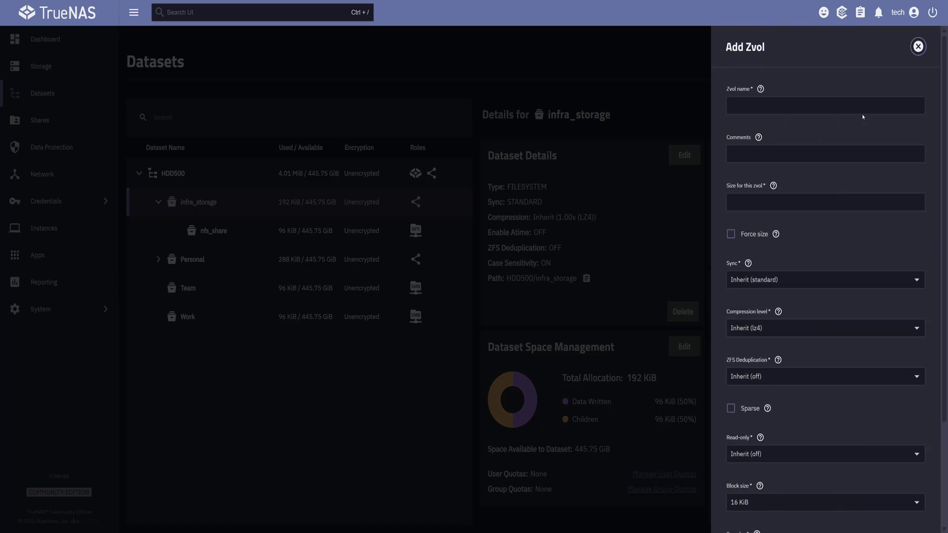
click(745, 107)
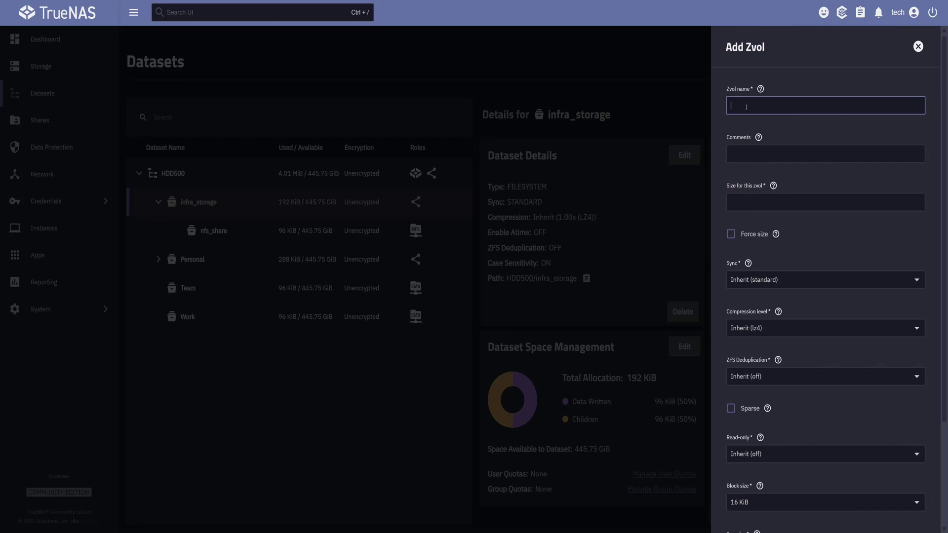
text(ai_data)
click(798, 205)
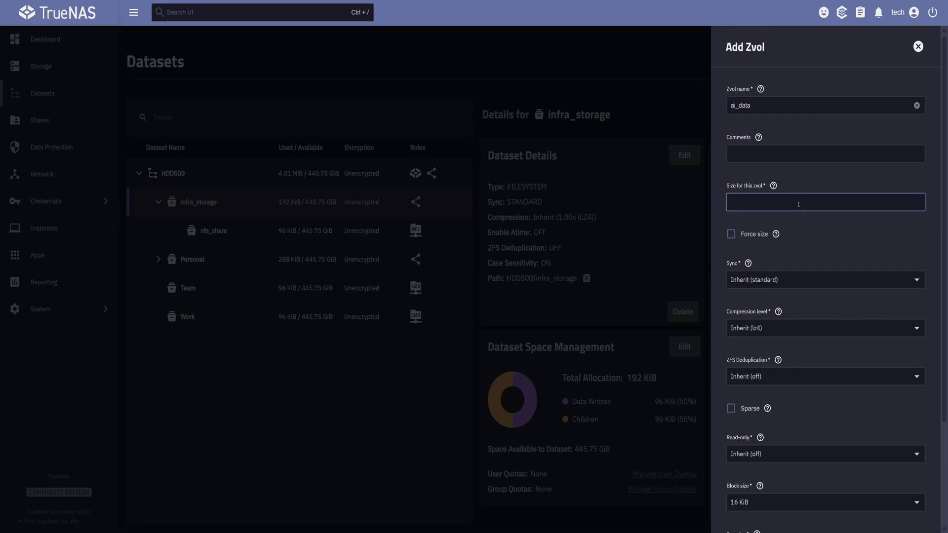
text(50 G)
click(808, 240)
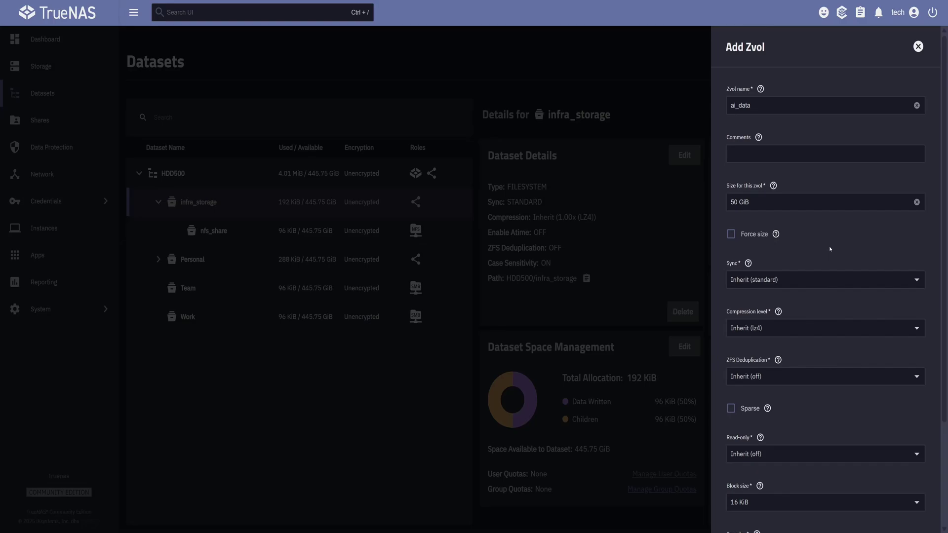
scroll(829, 249, down, 3)
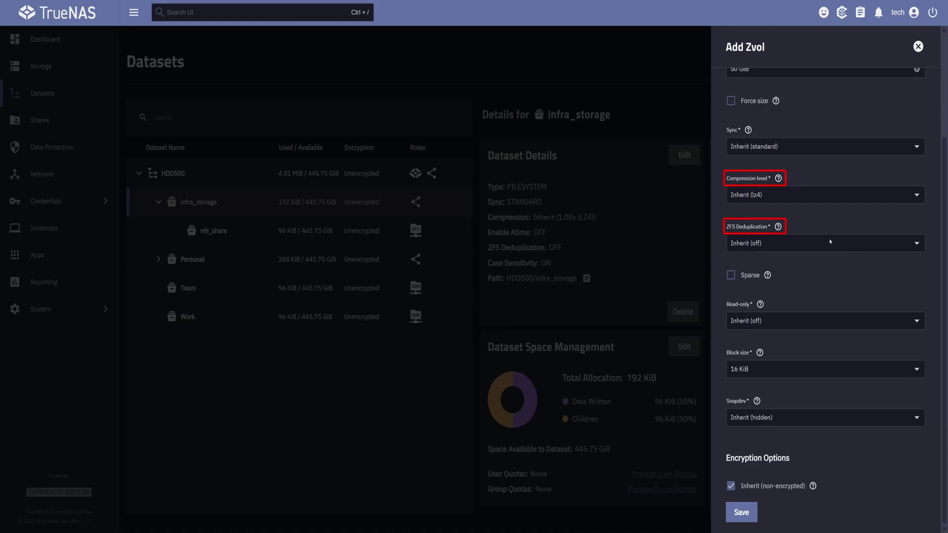
click(742, 513)
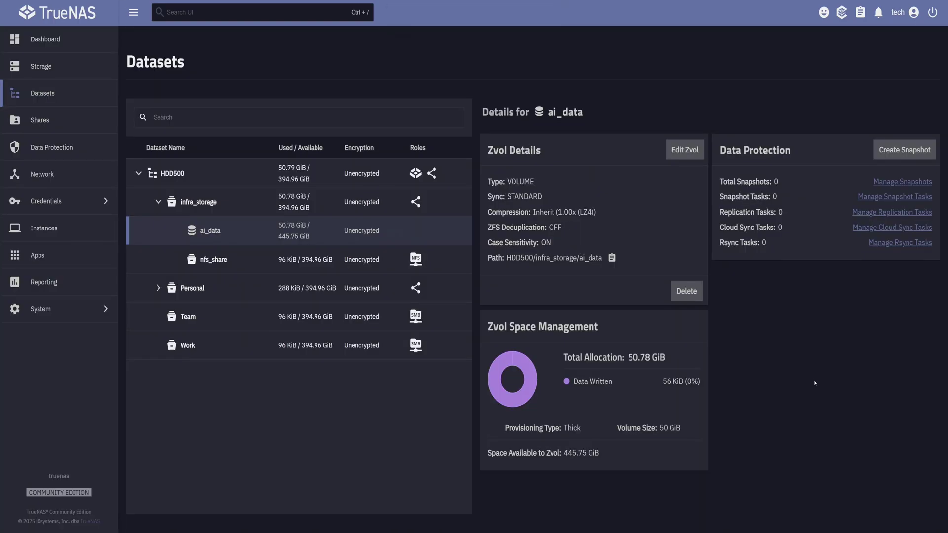
Add a second zvol, docker_volumes, sized 10 GiB under infra_storage and save it.
click(256, 202)
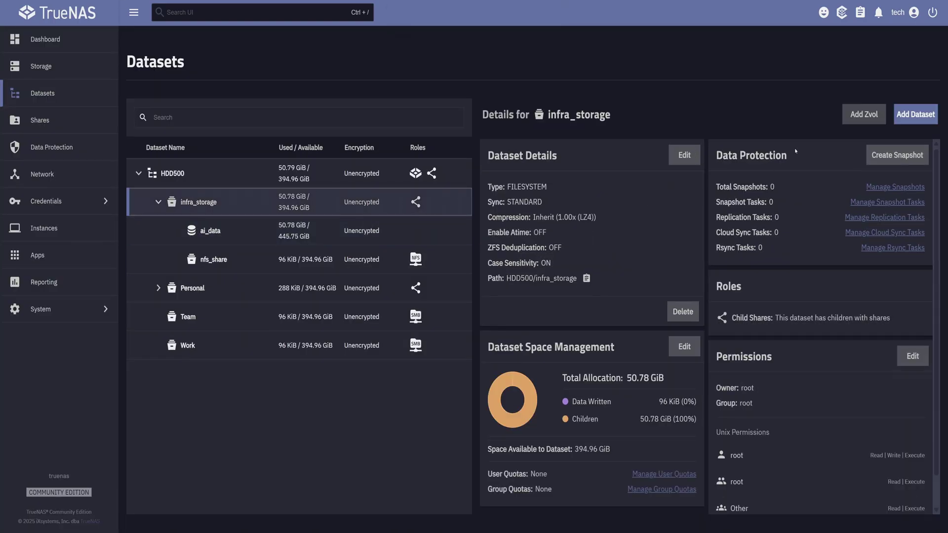
click(856, 112)
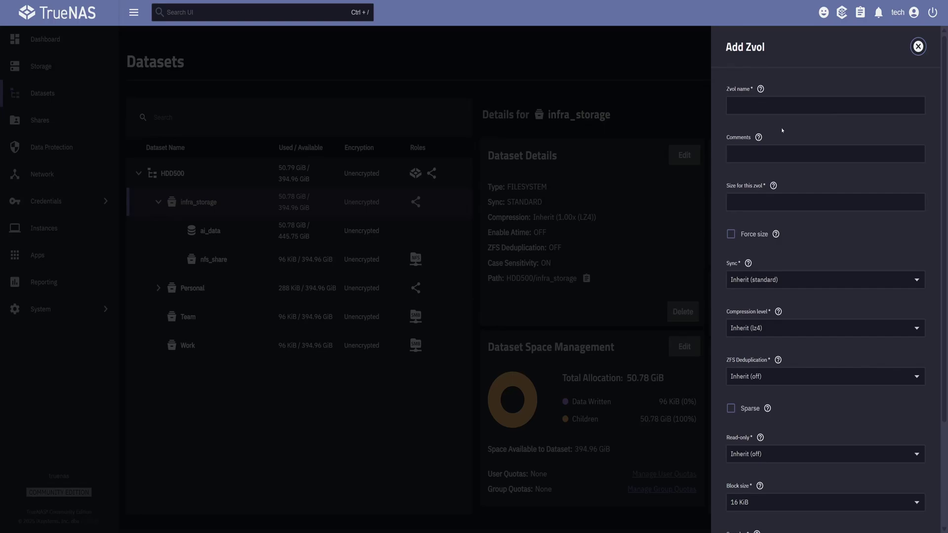
click(758, 104)
text(docker_v)
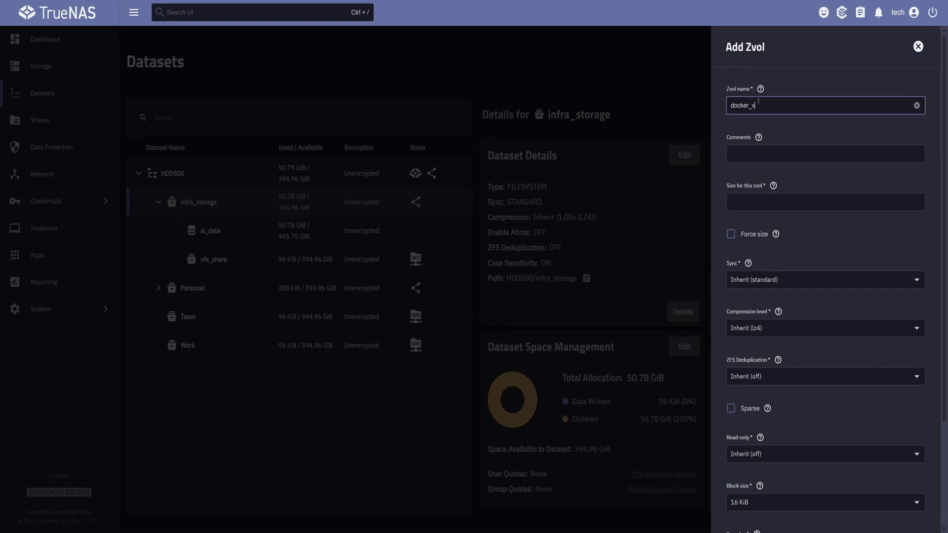
text(olumes)
click(751, 199)
text(10 G)
click(813, 240)
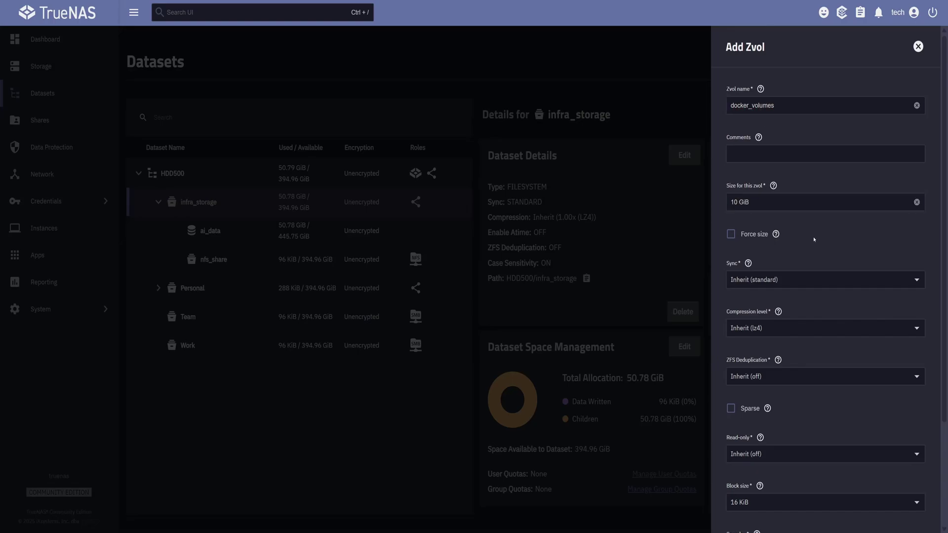
scroll(845, 238, down, 3)
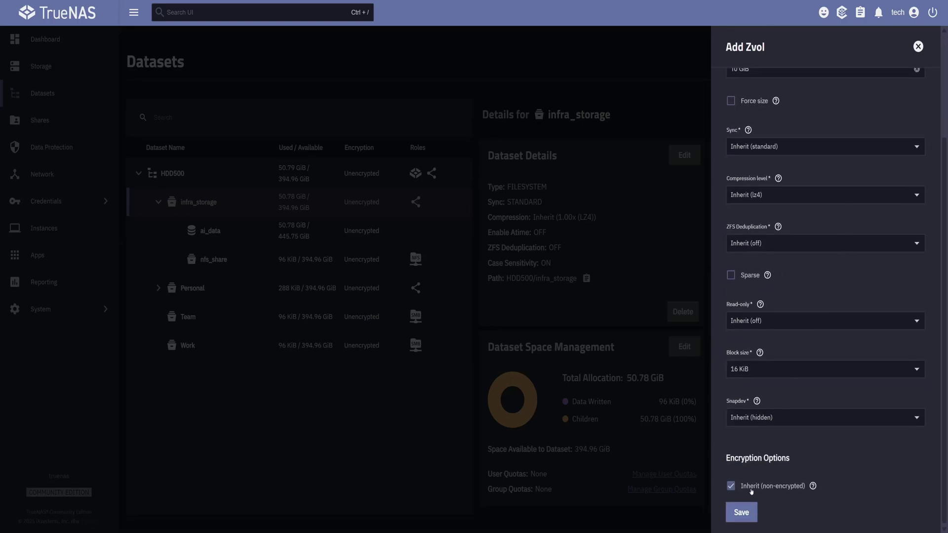
click(741, 512)
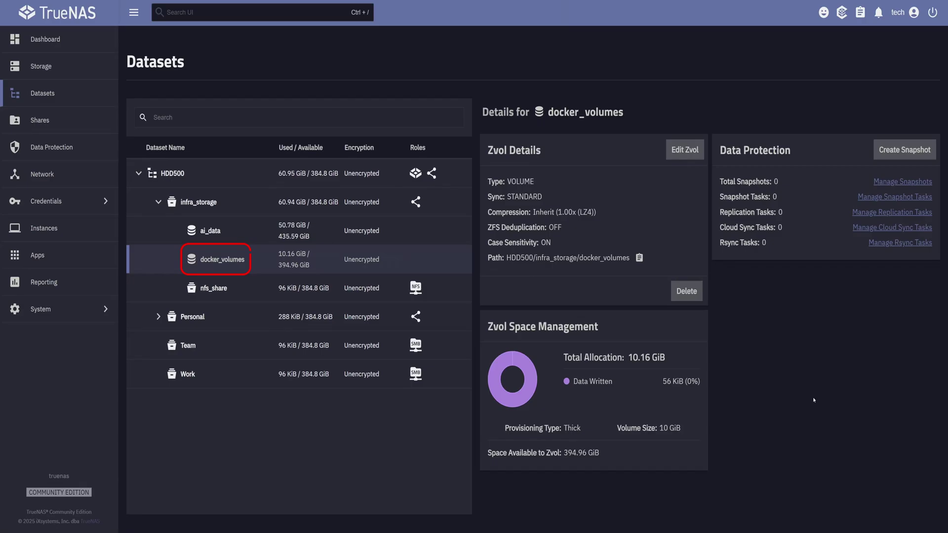
Grow the docker_volumes zvol from 10 GiB to 20 GiB.
click(685, 151)
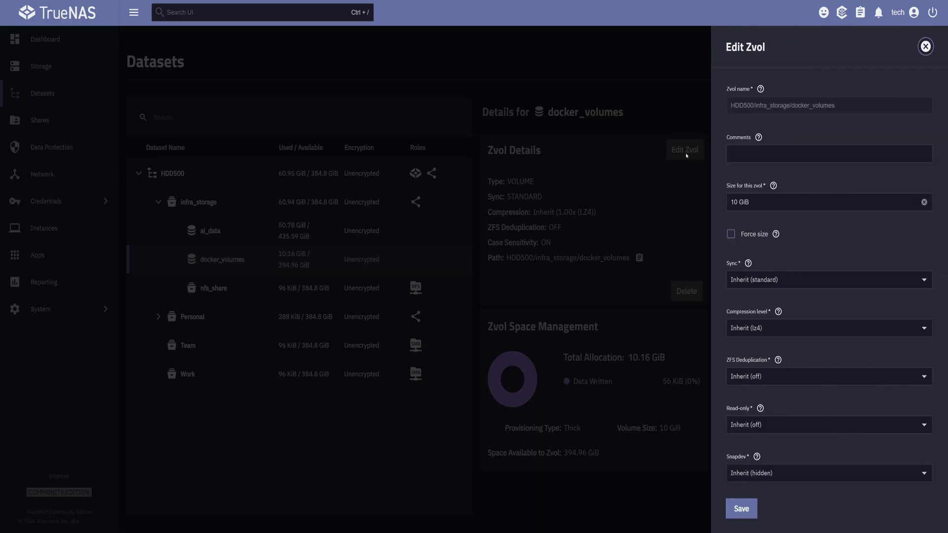
click(734, 202)
key(BackSpace)
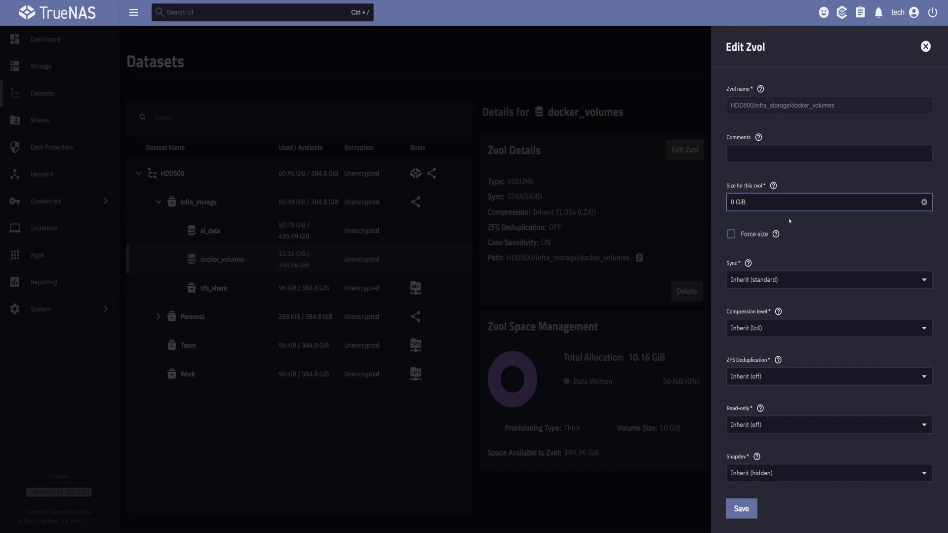
text(2)
click(744, 501)
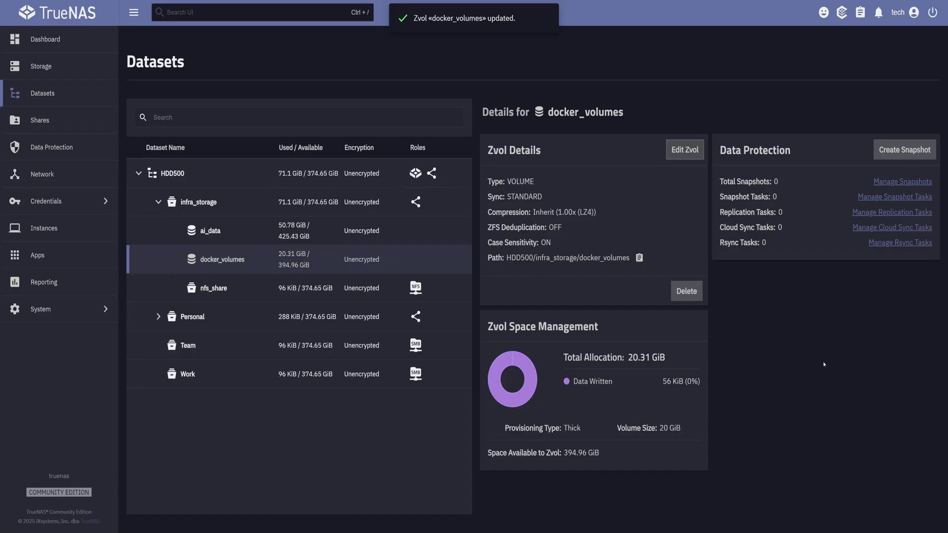
Try shrinking docker_volumes to 15 GiB and confirm the save, triggering the shrink error.
click(684, 149)
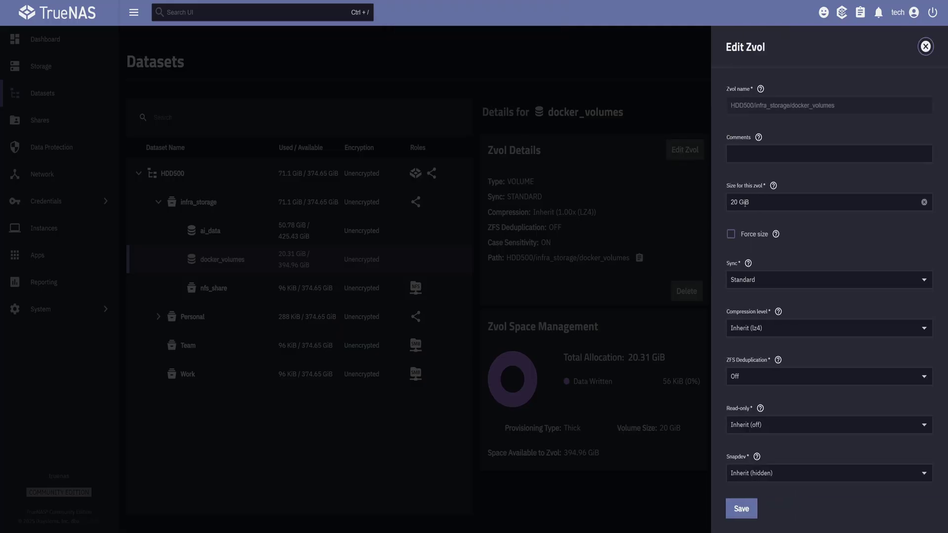
click(745, 203)
key(BackSpace)
key(BackSpace)
key(BackSpace)
text(15)
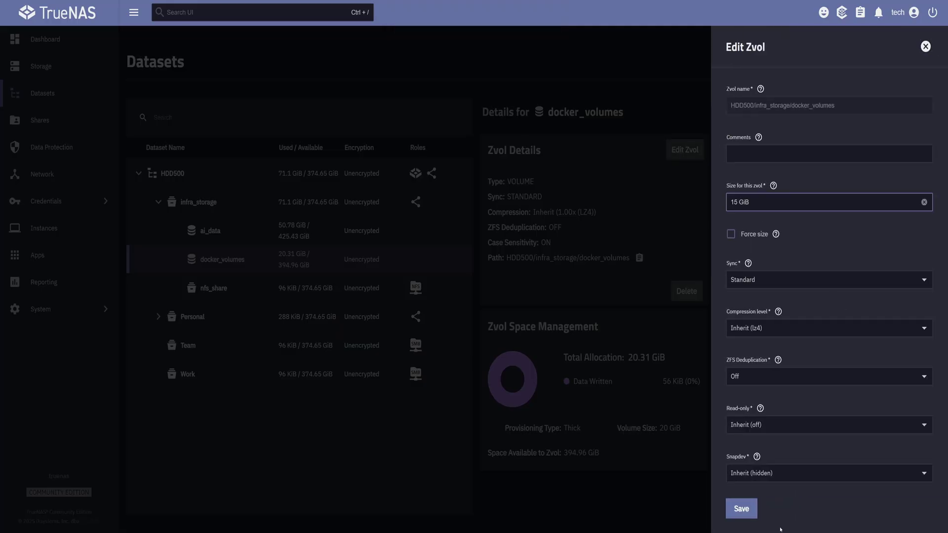
click(560, 387)
click(496, 295)
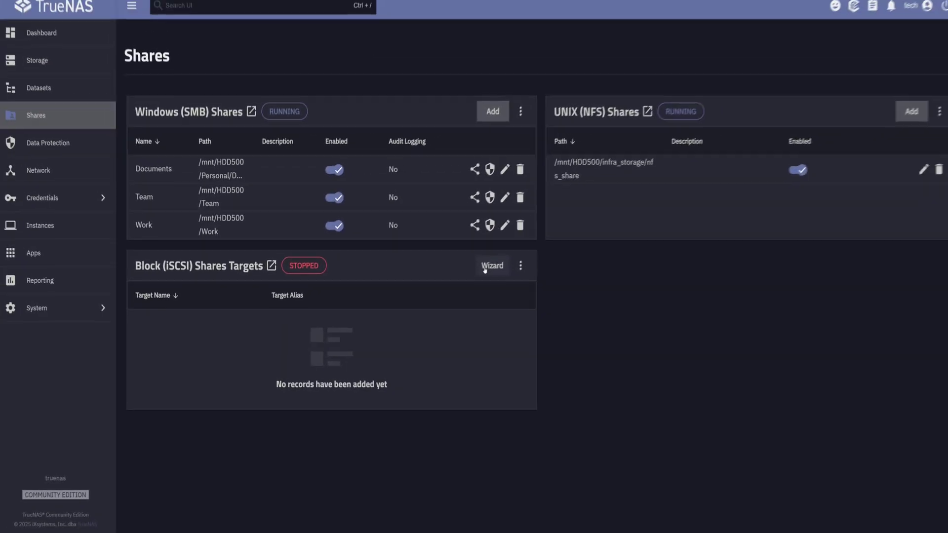
Start the iSCSI wizard with a new target and extent ai-data on the 50 GiB ai_data zvol.
click(595, 226)
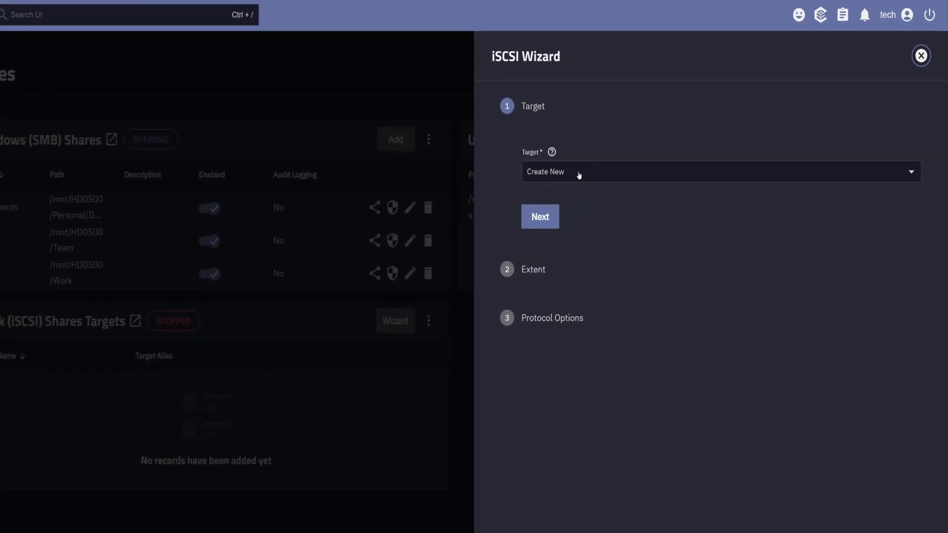
click(534, 218)
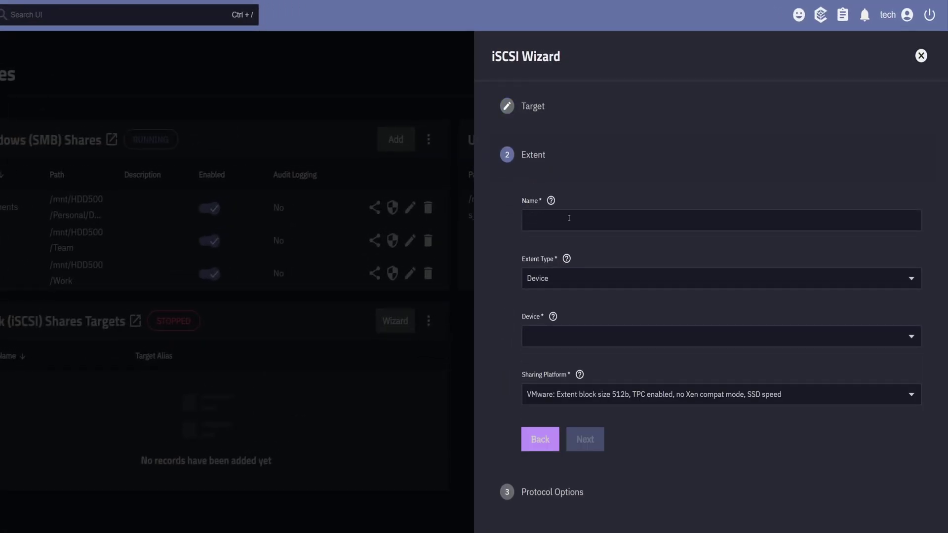
click(611, 216)
text(ai-data)
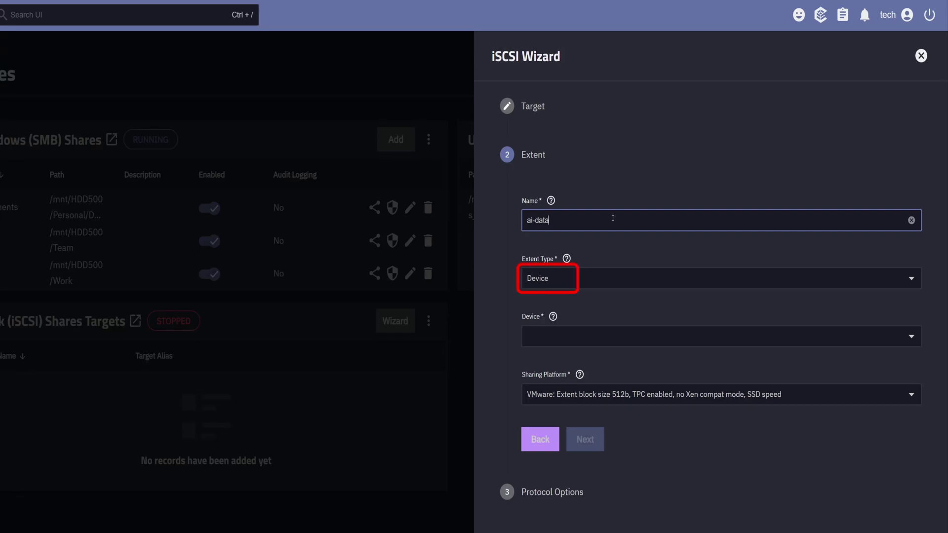
click(568, 342)
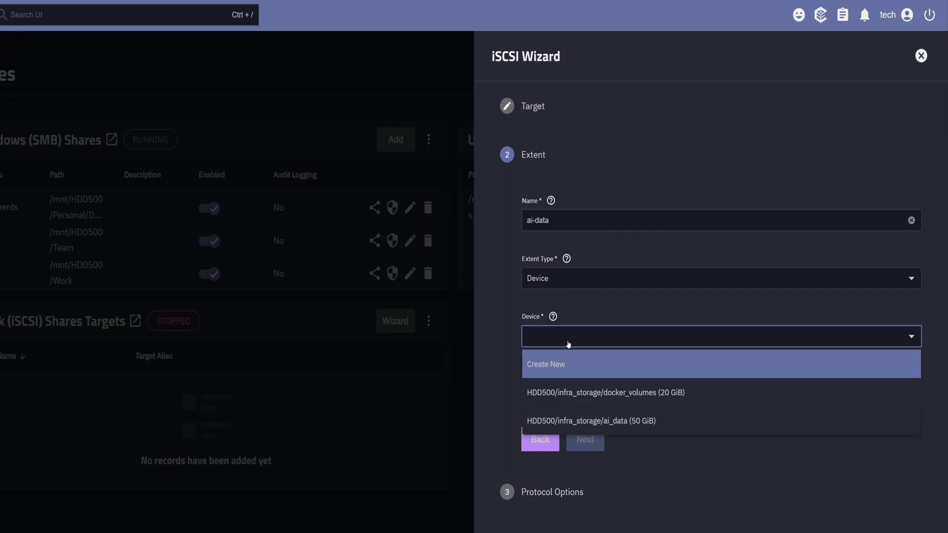
click(646, 420)
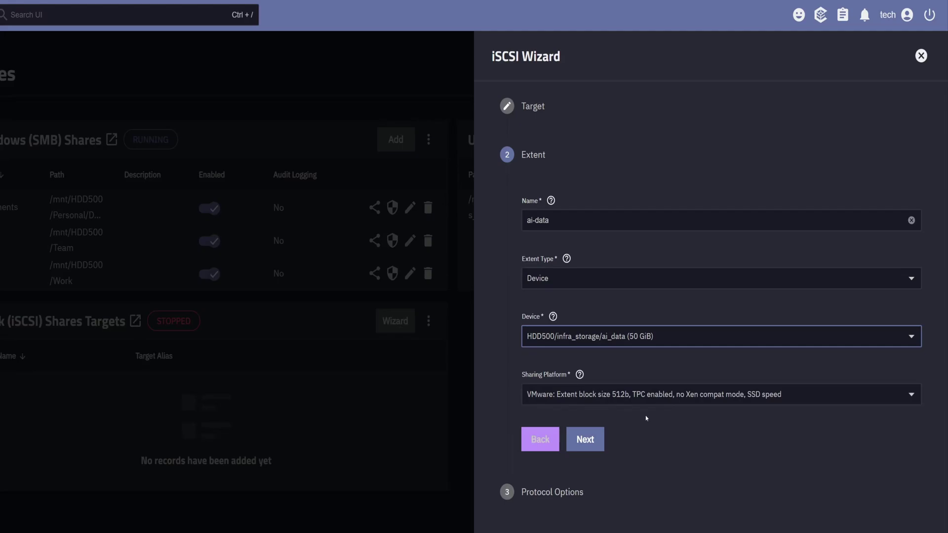
Set the sharing platform to Modern OS, keep the hyphenated ai-data name, and continue.
click(630, 397)
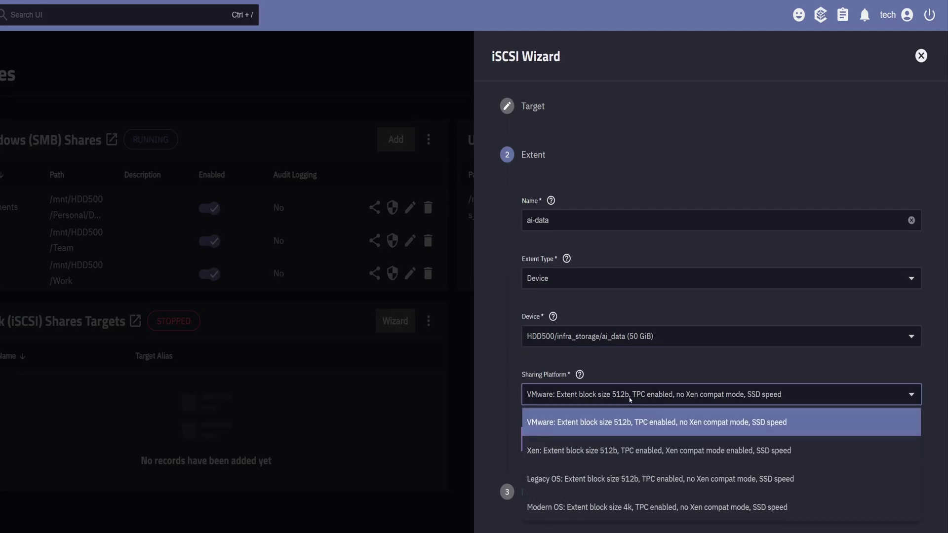
click(643, 508)
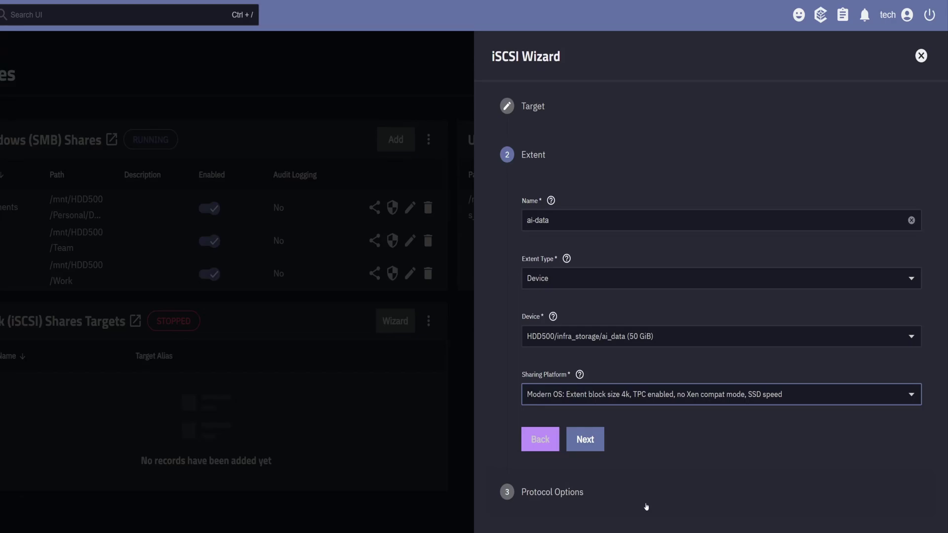
click(538, 220)
key(BackSpace)
text(_)
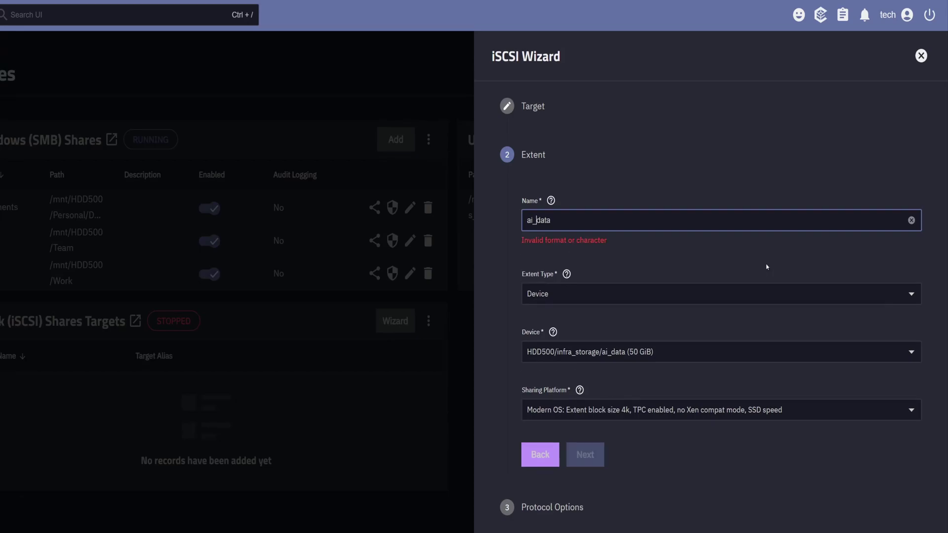
key(BackSpace)
text(-)
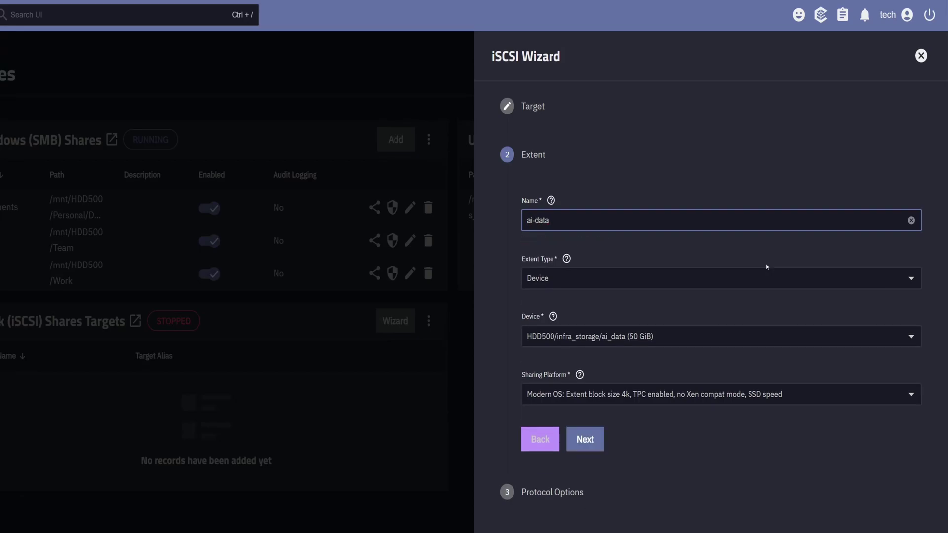
click(602, 441)
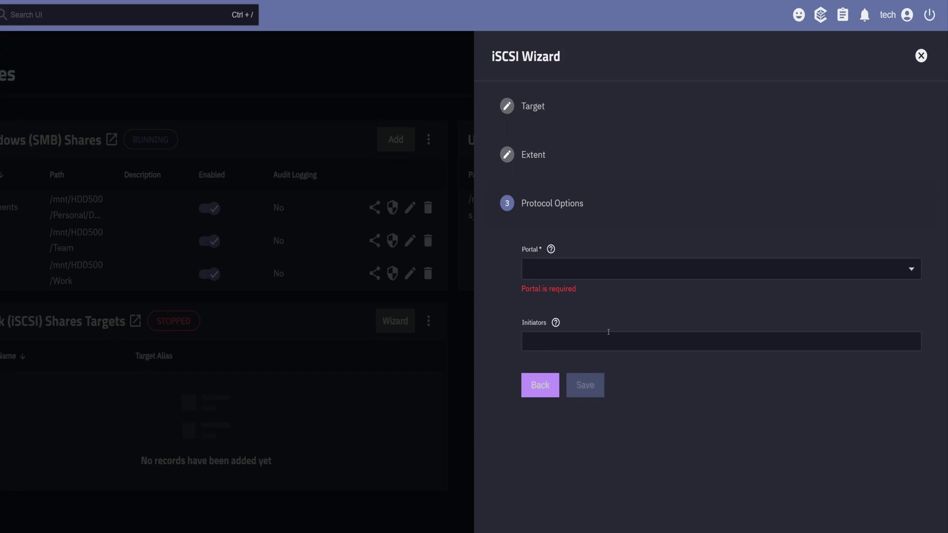
Create a new portal listening on 0.0.0.0, save the ai-data share, and start the iSCSI service.
click(538, 269)
click(567, 297)
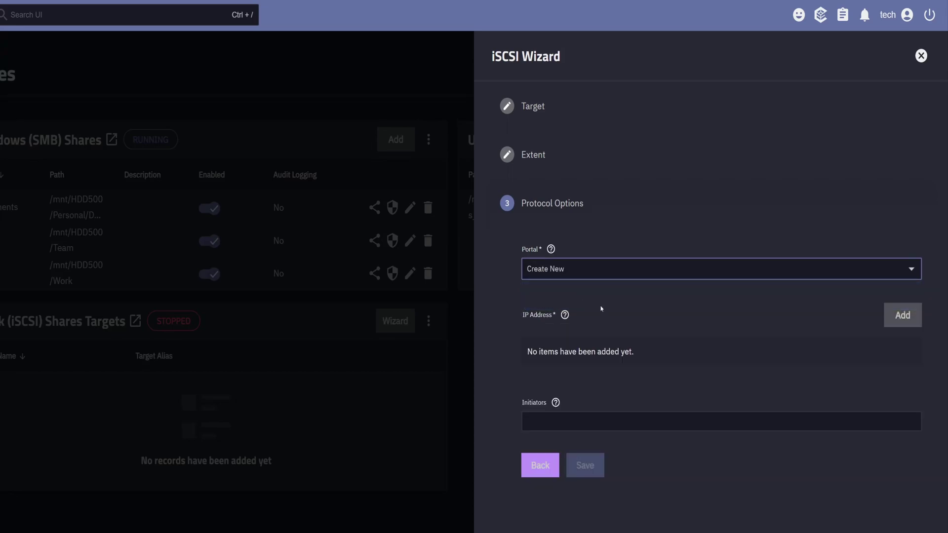
click(903, 316)
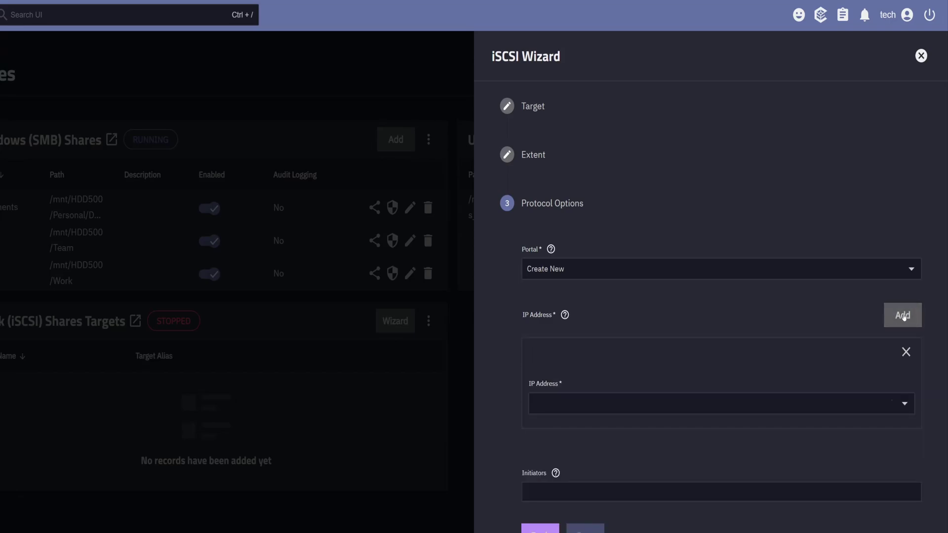
click(605, 404)
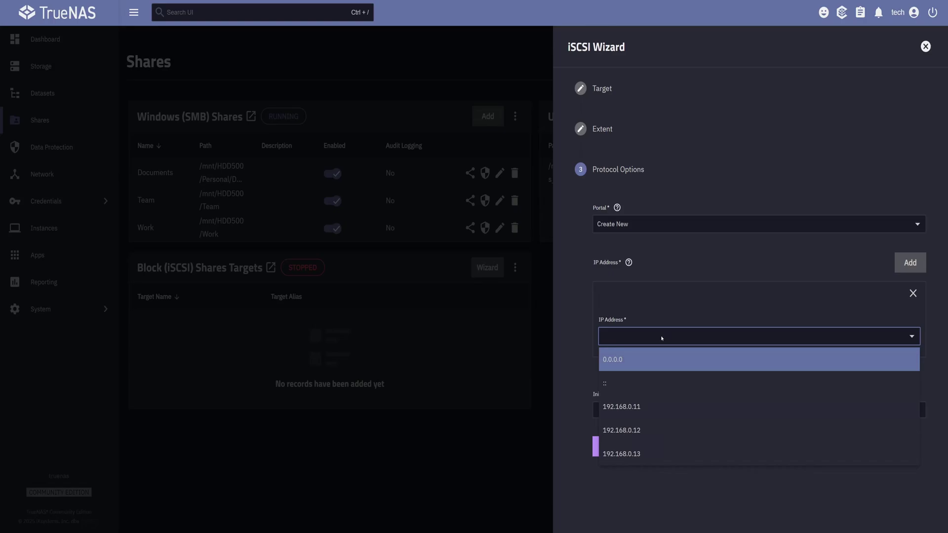
click(652, 359)
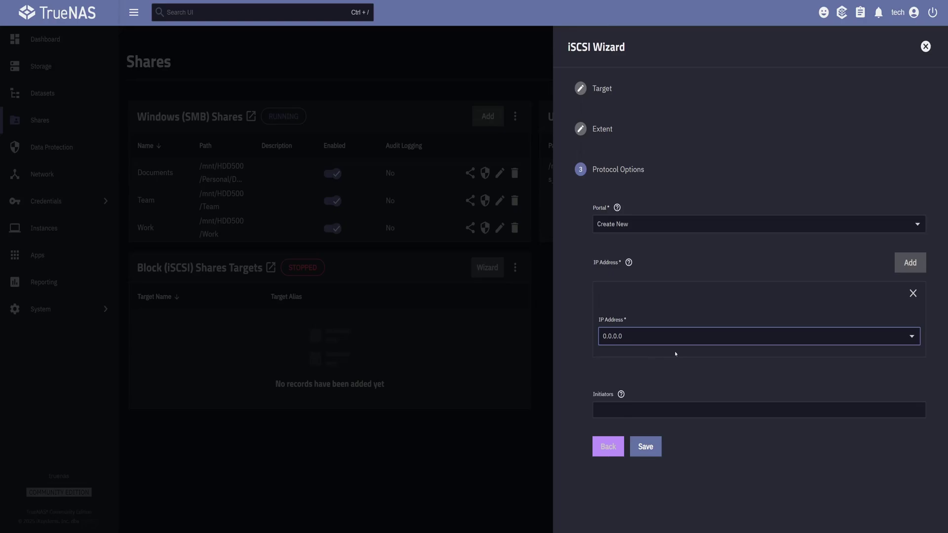
click(644, 446)
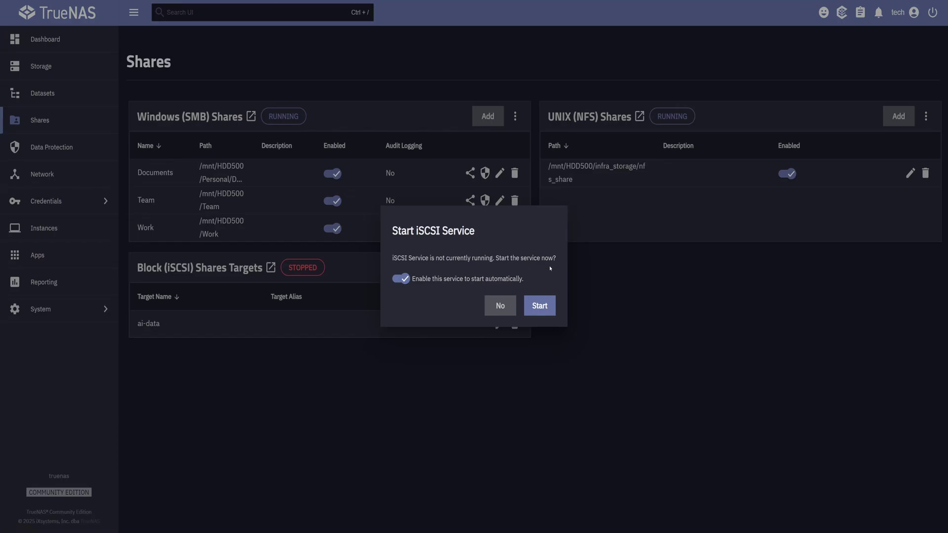
click(543, 309)
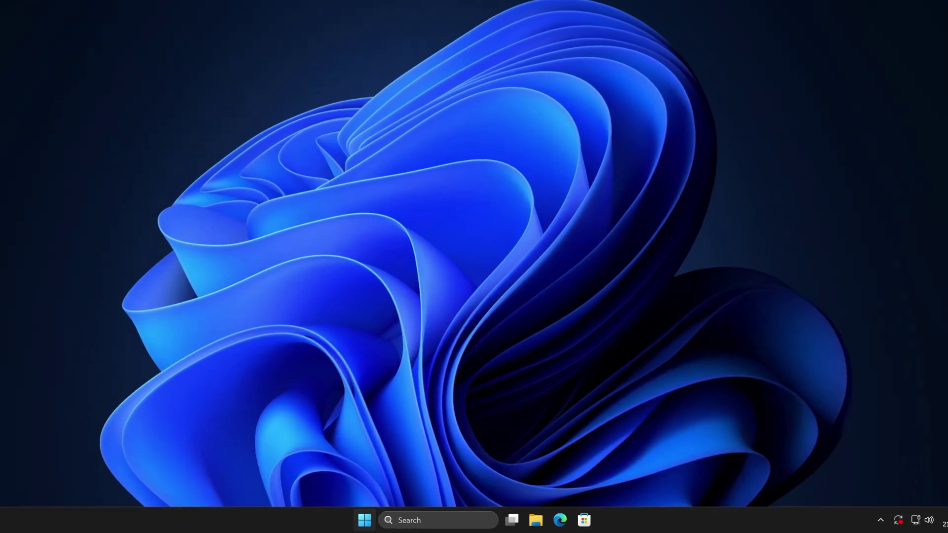
Search for iSCSI Initiator, launch it, and allow the Microsoft iSCSI service to start.
click(413, 521)
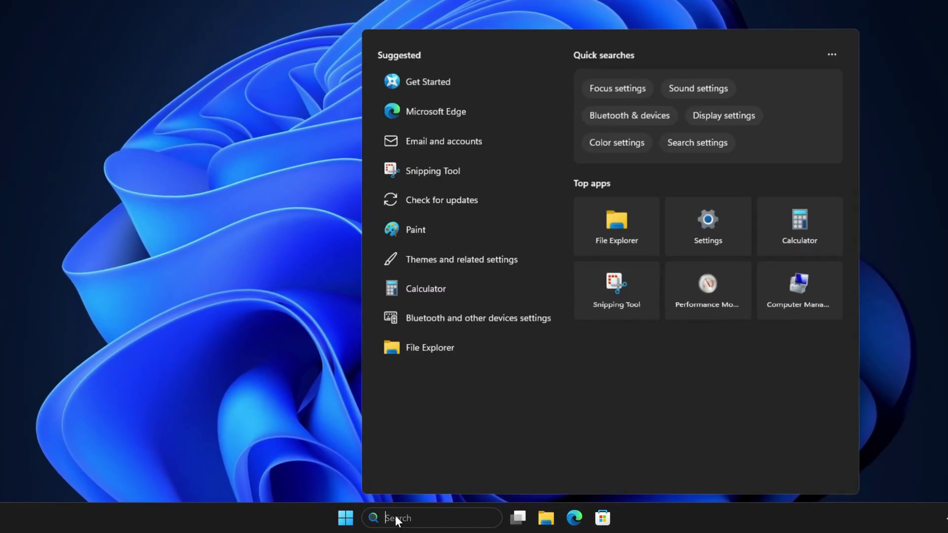
text(iSCSI Initiator)
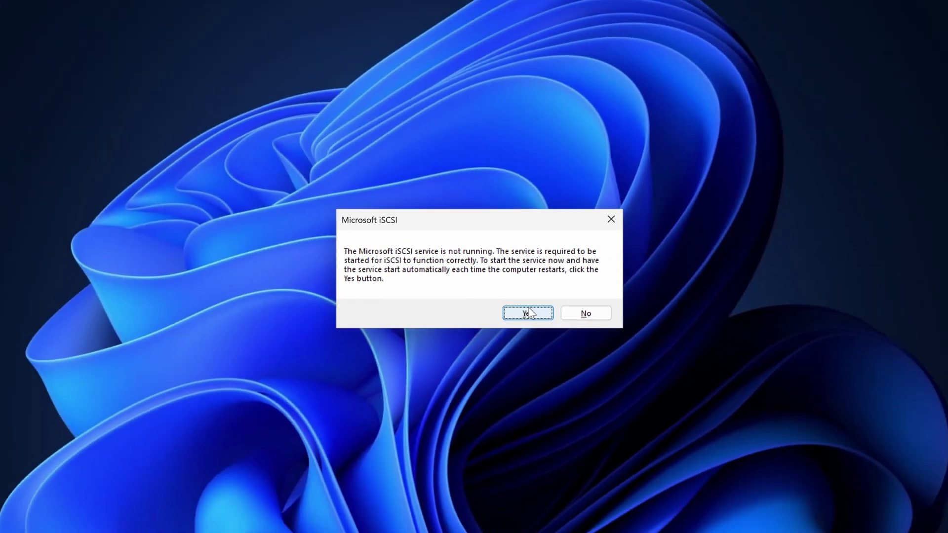
key(Return)
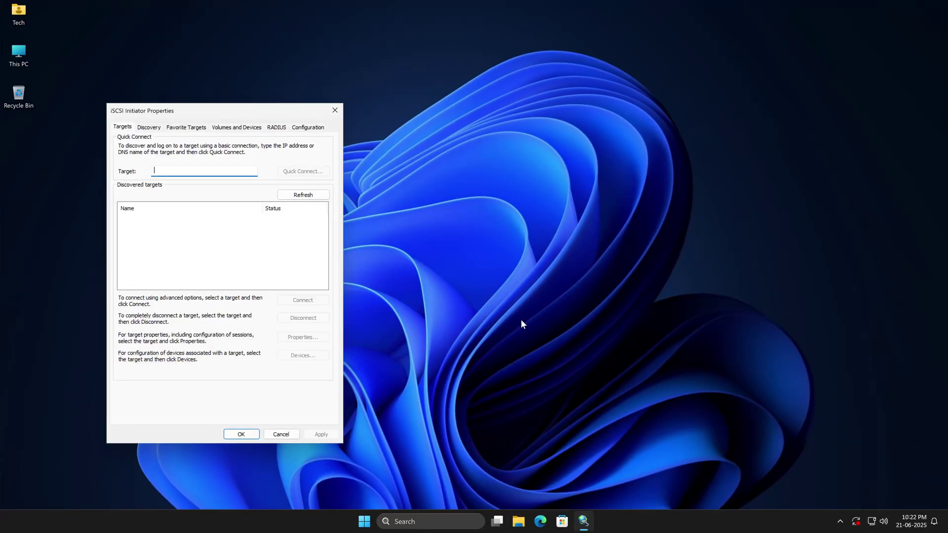
Open File Explorer, Quick Connect to the target at 192.168.0.11, and close the initiator.
key(super+e)
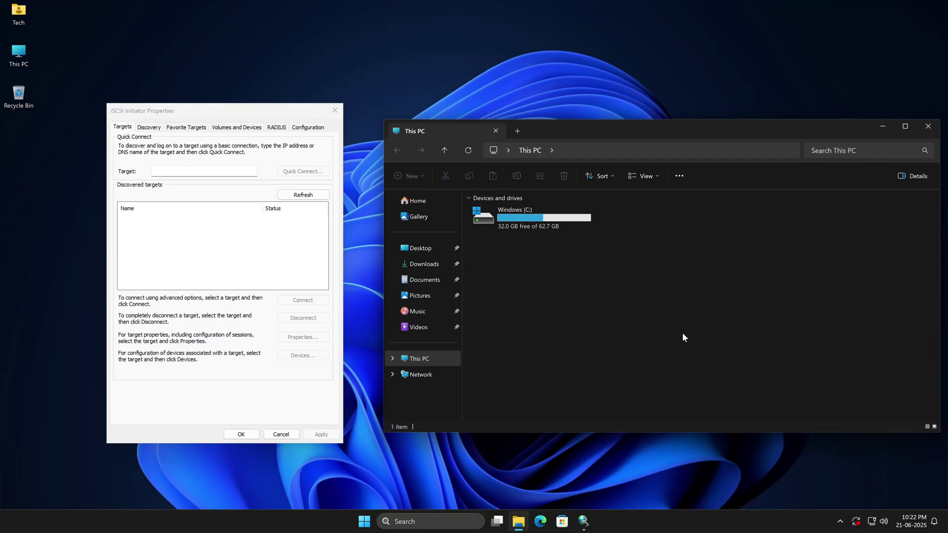
click(584, 520)
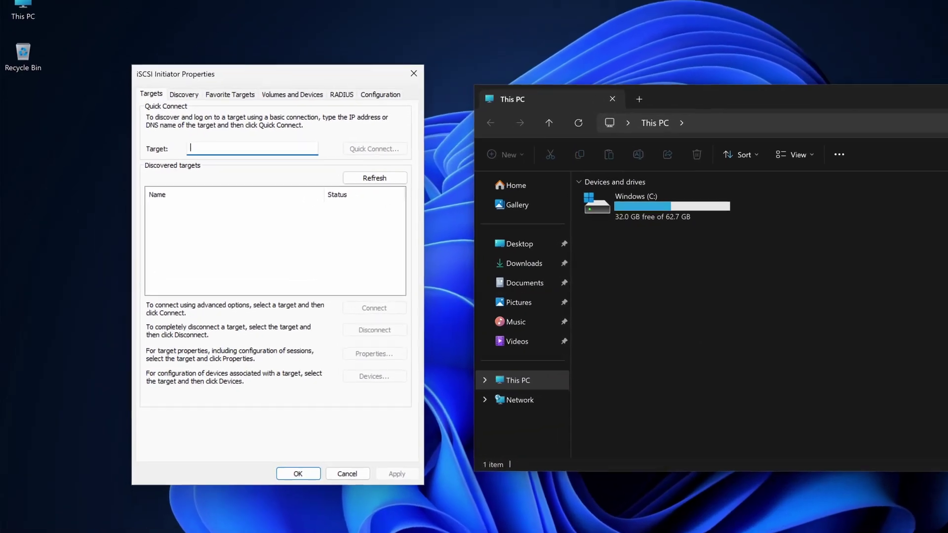
text(192)
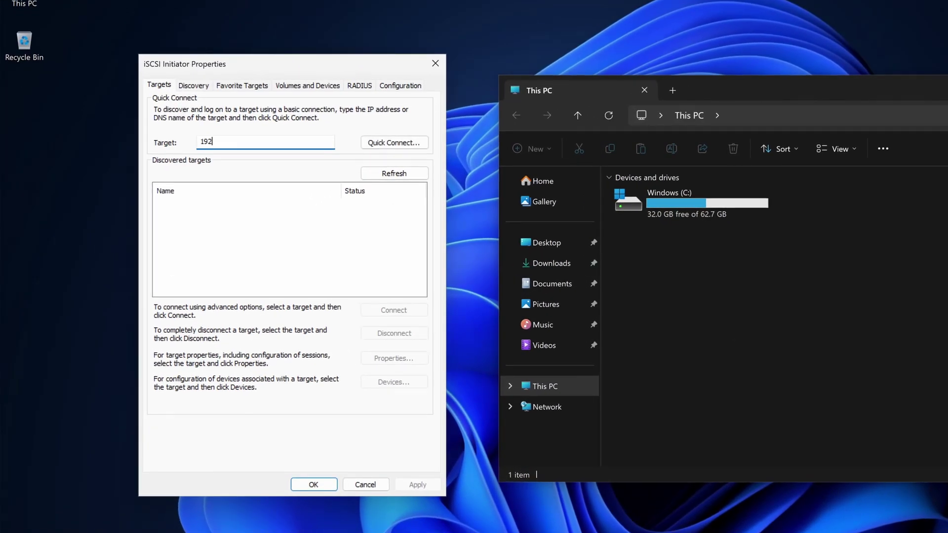
text(.168.0.11)
click(378, 143)
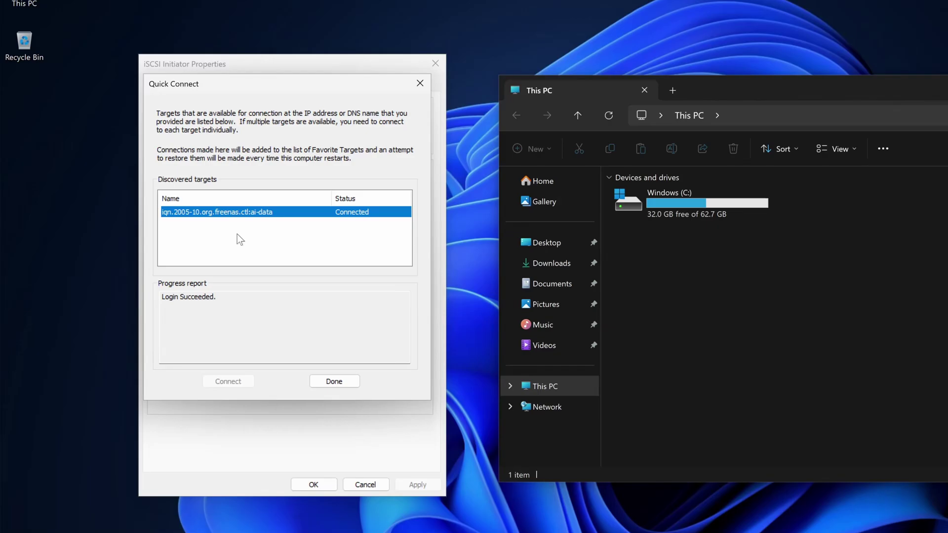
click(342, 380)
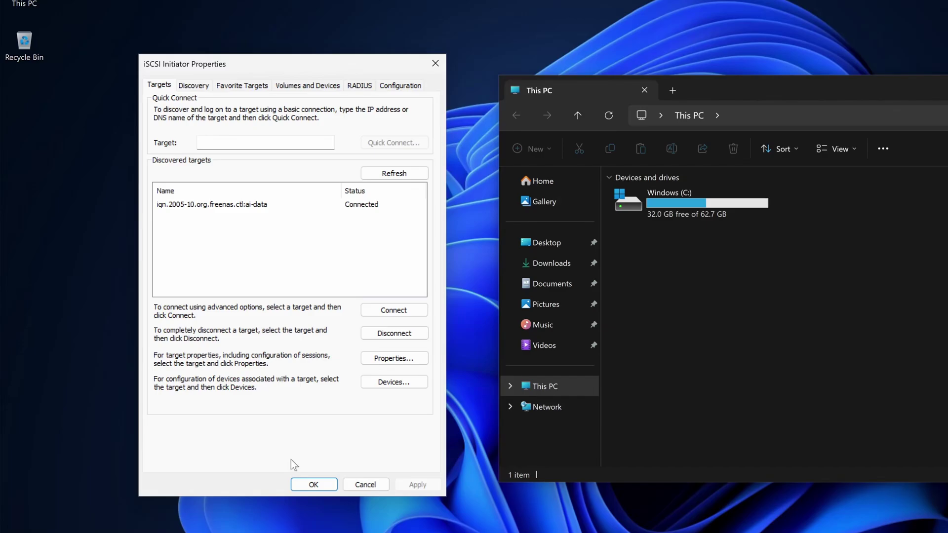
click(312, 484)
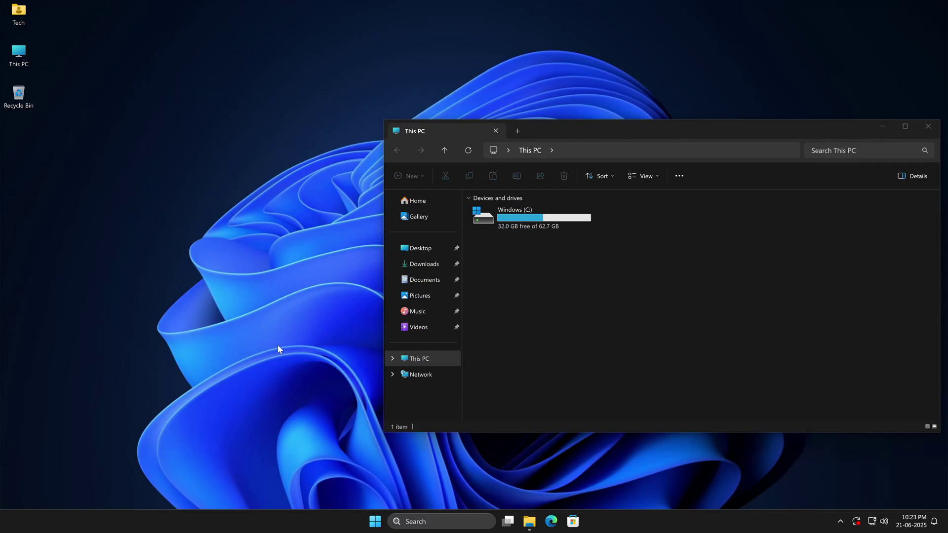
Launch Disk Management from the Start button's quick-link menu.
right_click(375, 521)
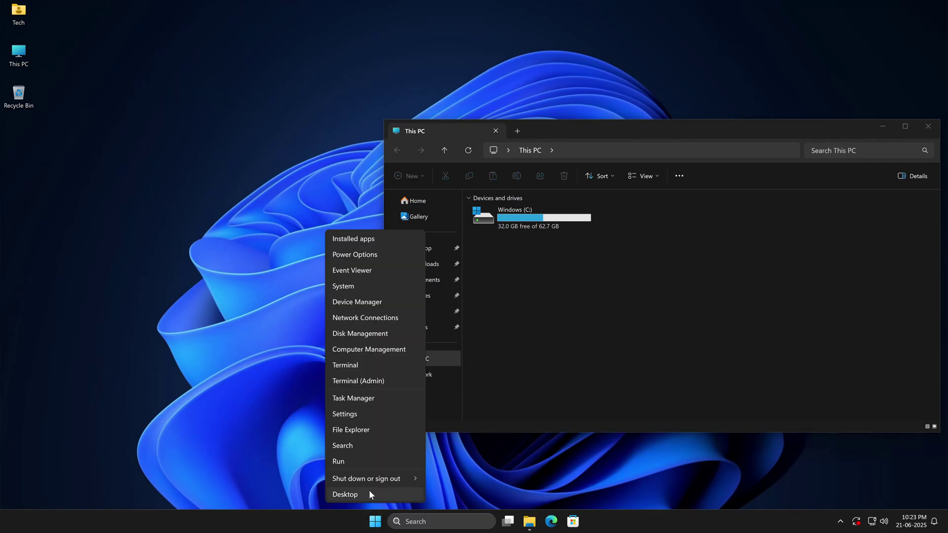
click(354, 334)
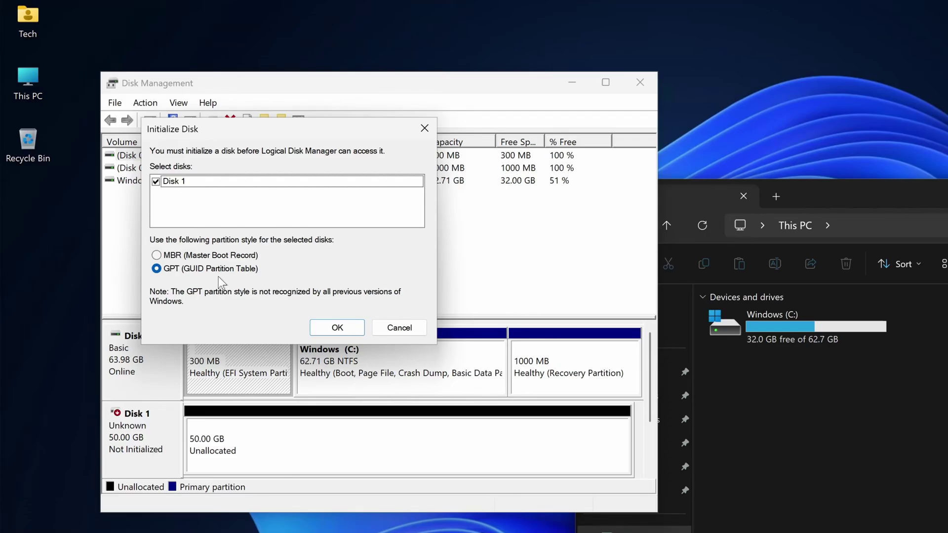
Initialize Disk 1 as GPT and start a New Simple Volume on its unallocated space.
click(337, 328)
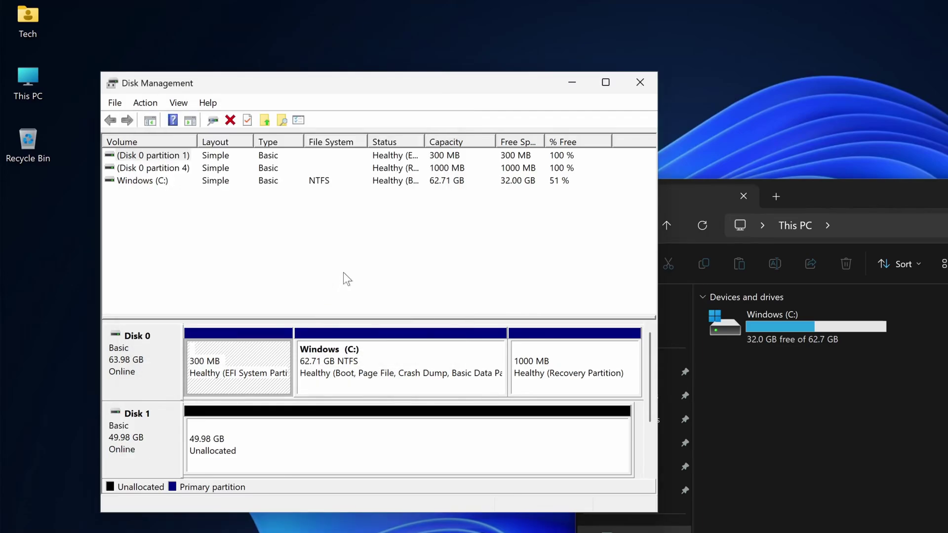
click(263, 440)
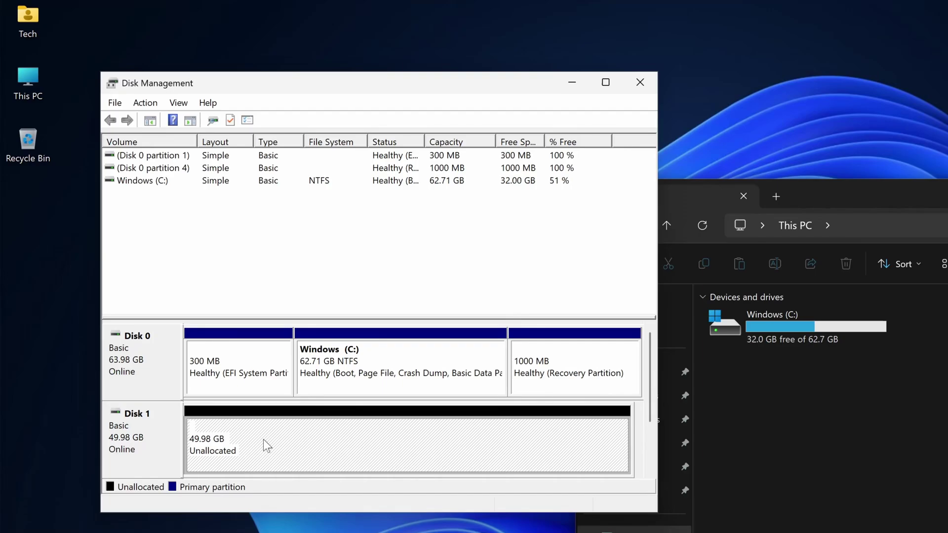
right_click(294, 445)
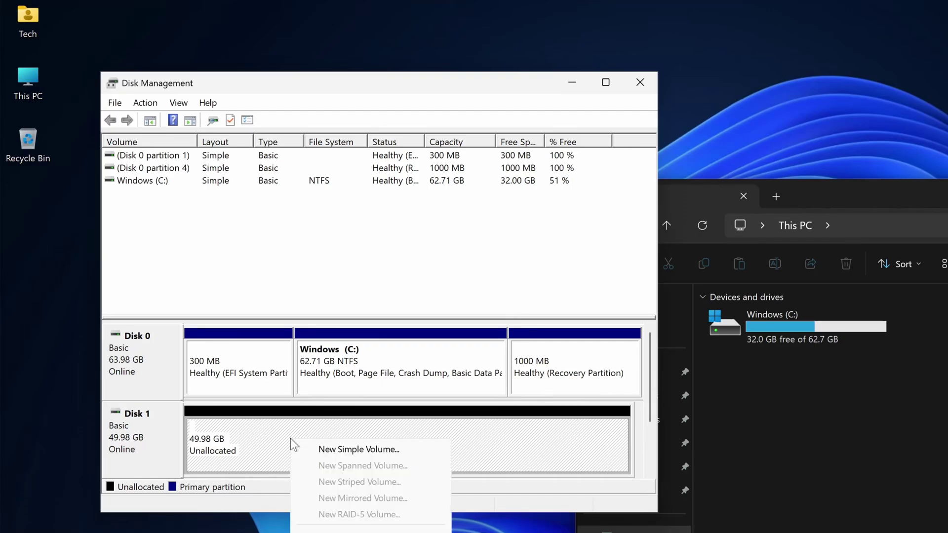
click(333, 448)
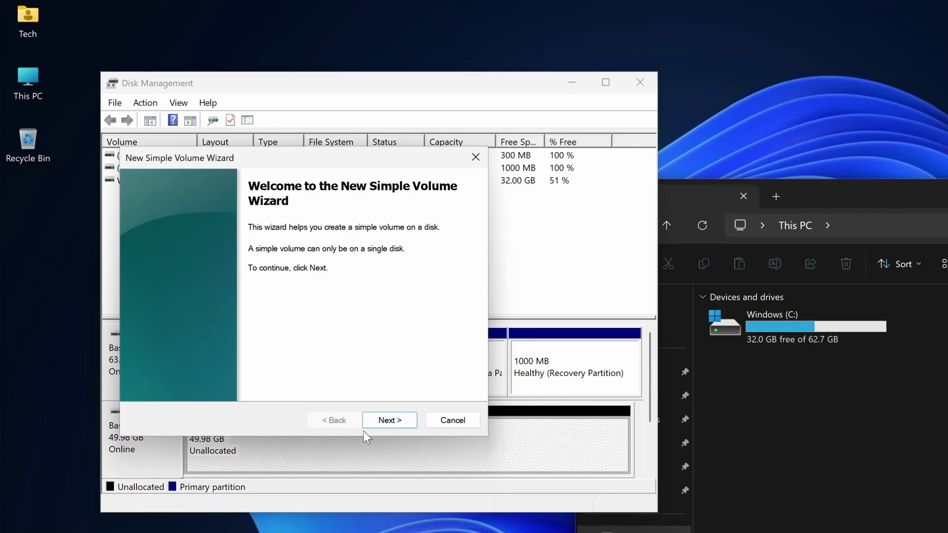
click(382, 420)
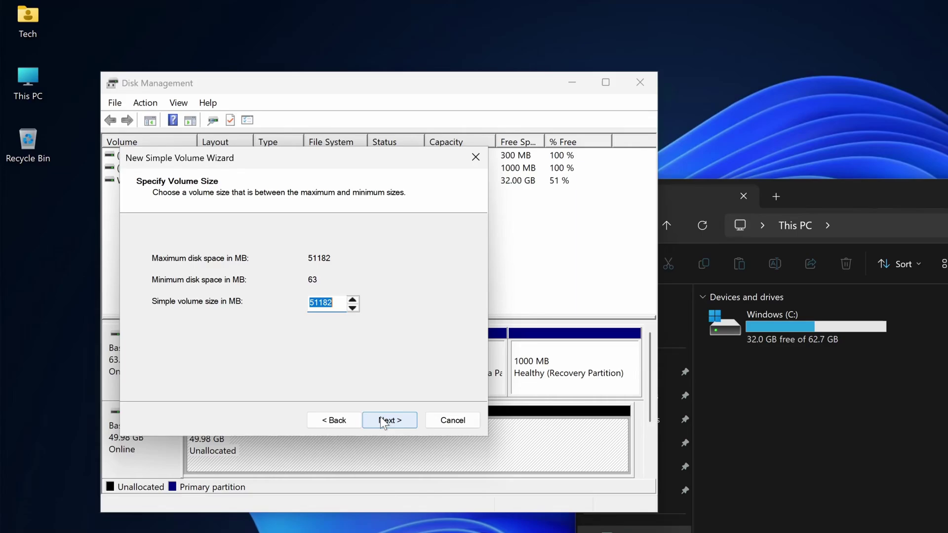
Create drive D: from the full 51182 MB as a quick-formatted NTFS volume with an empty label.
click(382, 421)
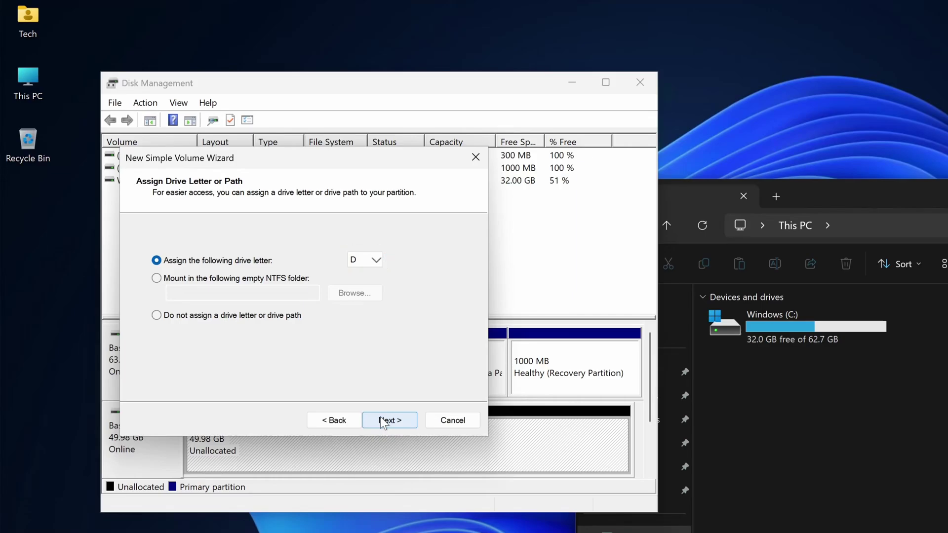
click(380, 419)
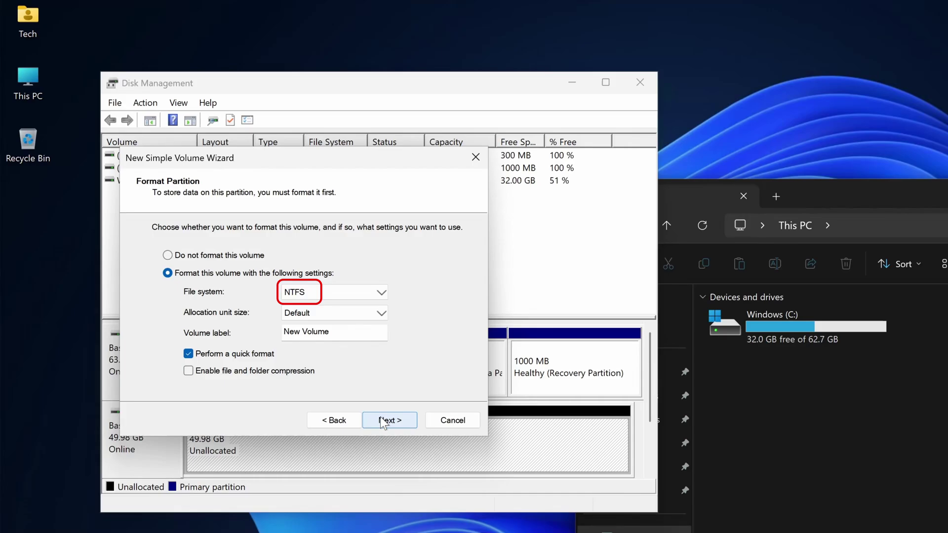
click(348, 339)
key(ctrl+a)
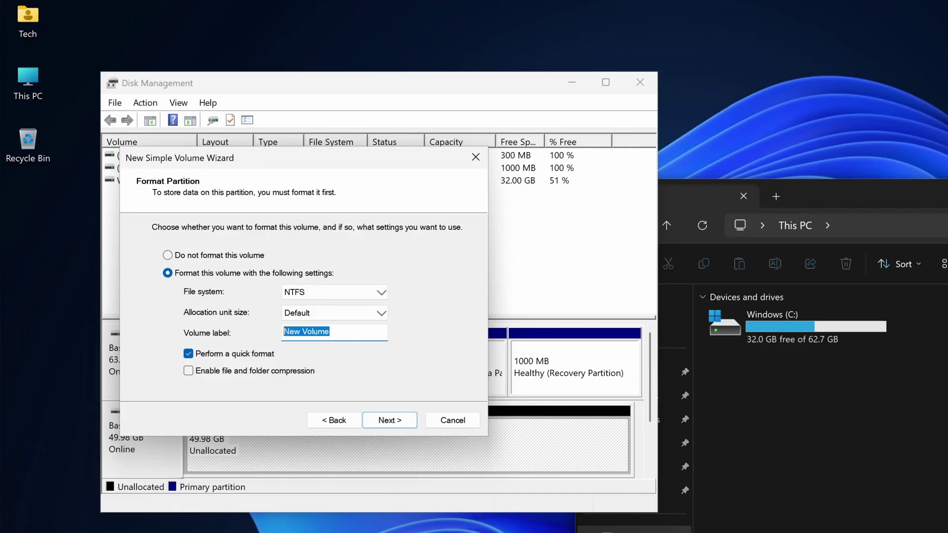
key(BackSpace)
click(385, 423)
click(389, 420)
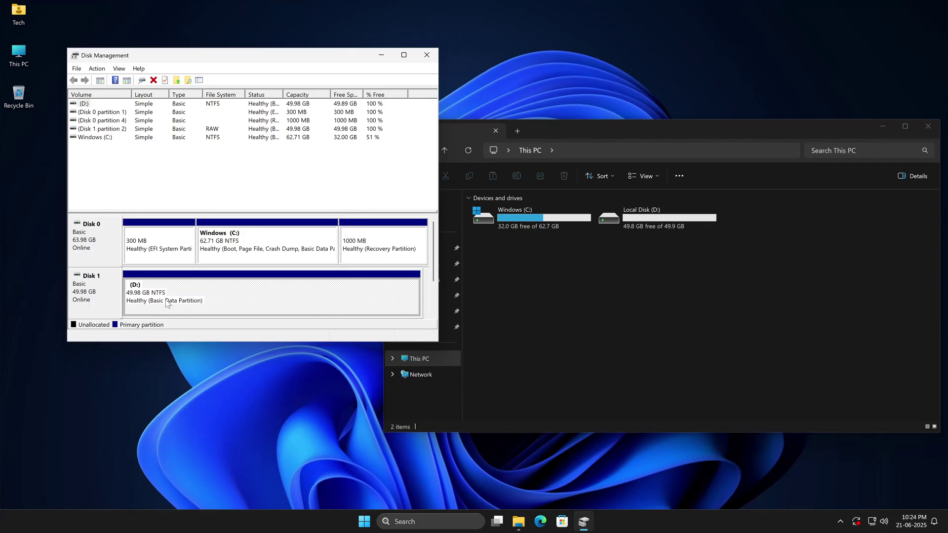
Open Local Disk (D:) to see only System Volume Information, then go back to This PC.
double_click(656, 226)
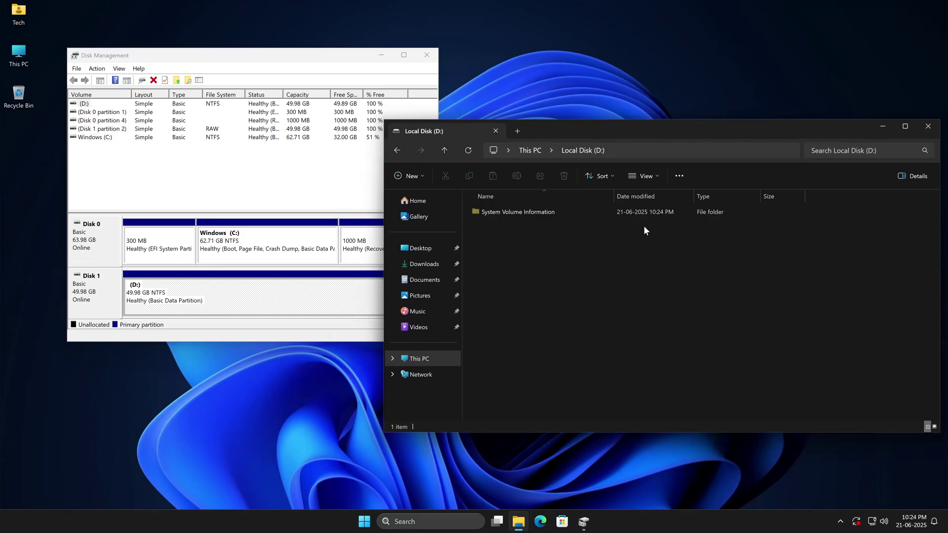
click(528, 151)
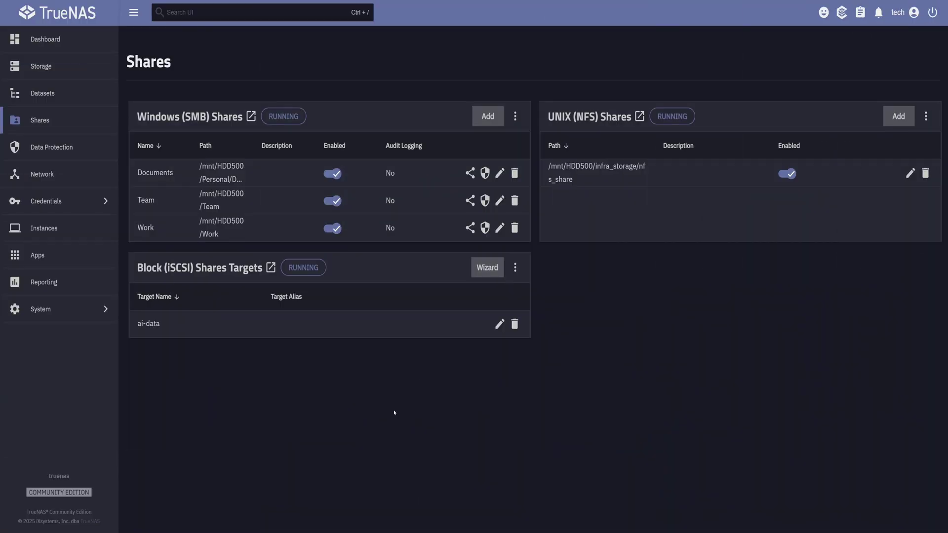
Create iSCSI target docker-volumes on the docker_volumes zvol with a Modern OS 4k extent and portal 1.
click(485, 270)
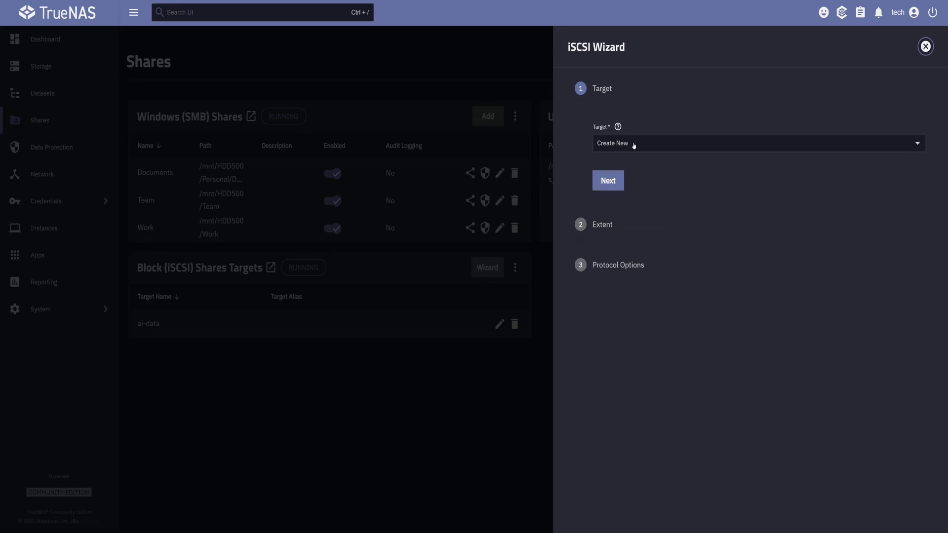
click(612, 184)
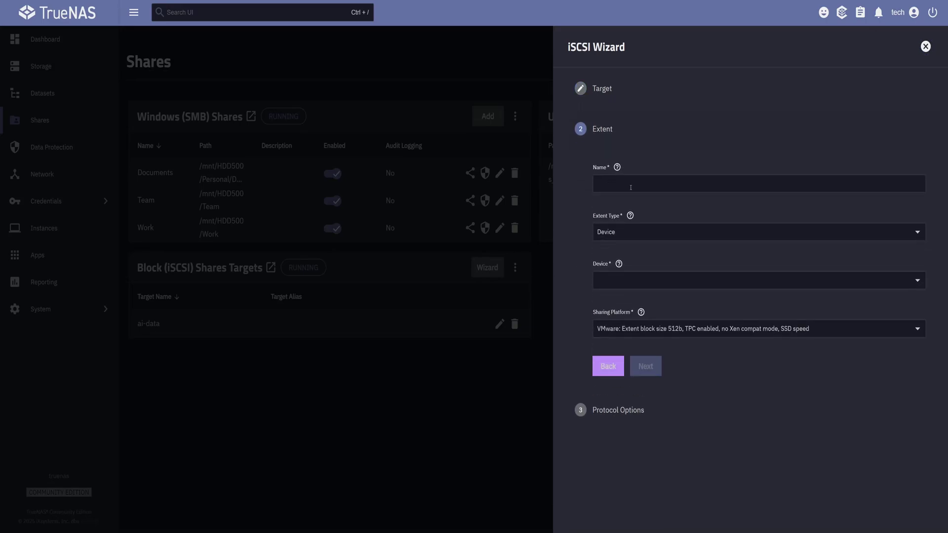
click(635, 188)
text(docker-volumes)
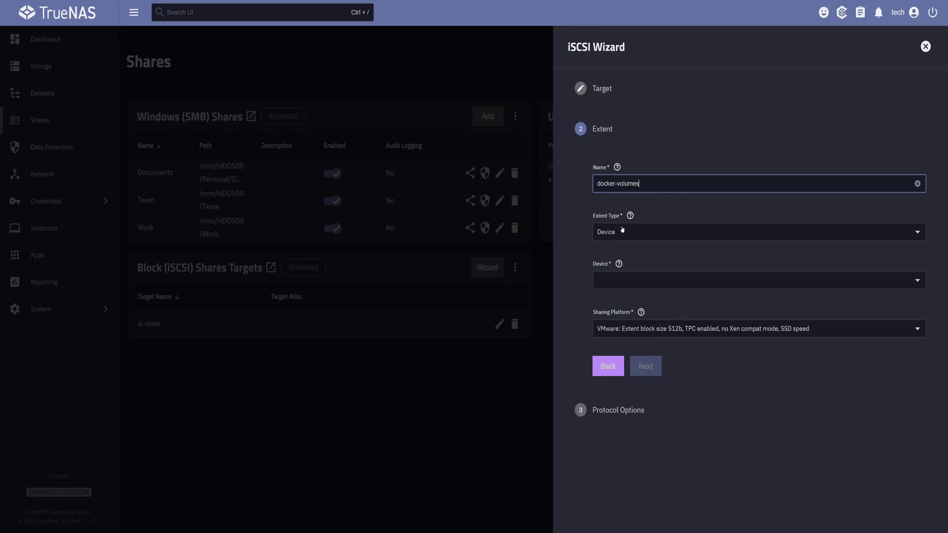
click(620, 280)
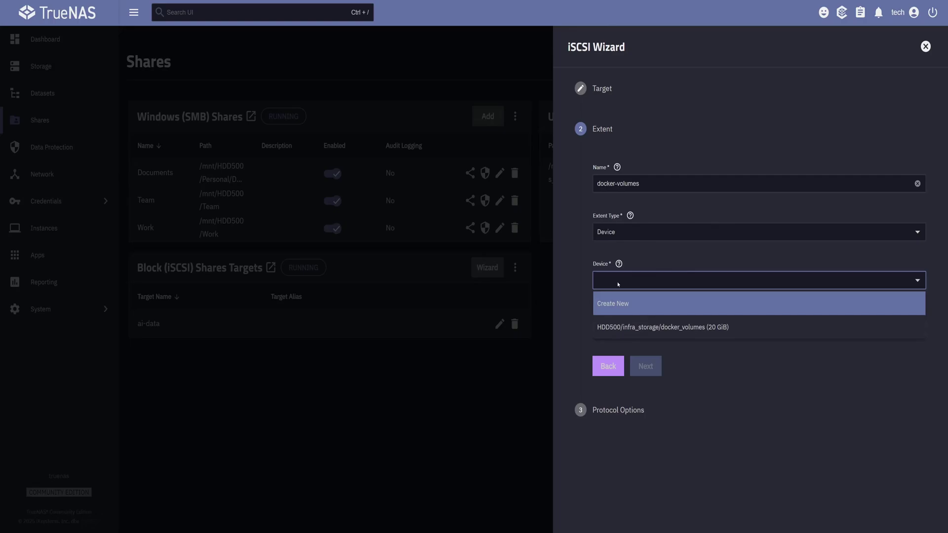
click(624, 327)
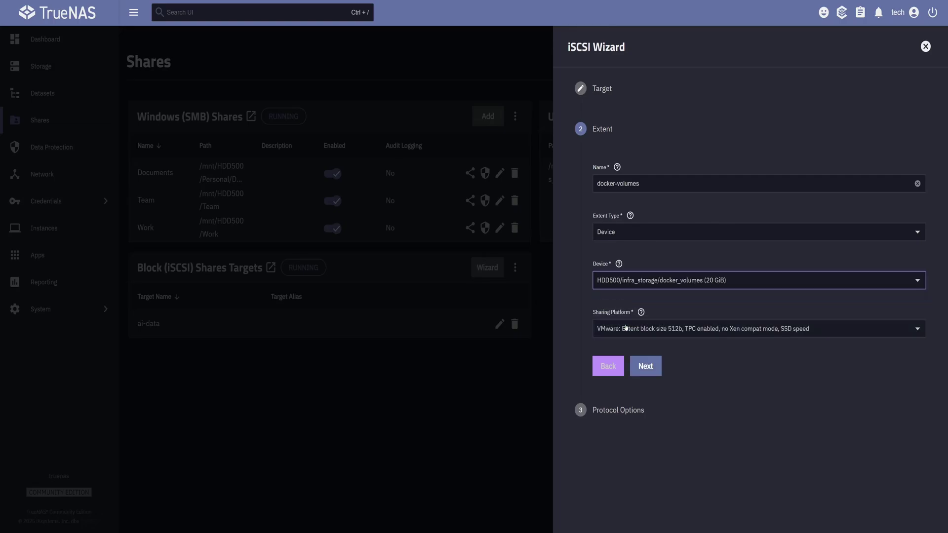
click(636, 328)
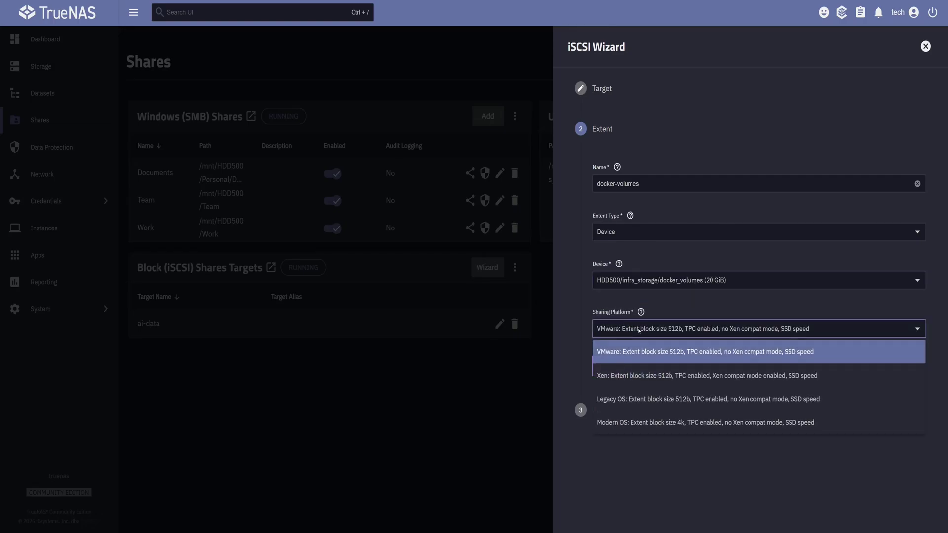
click(662, 430)
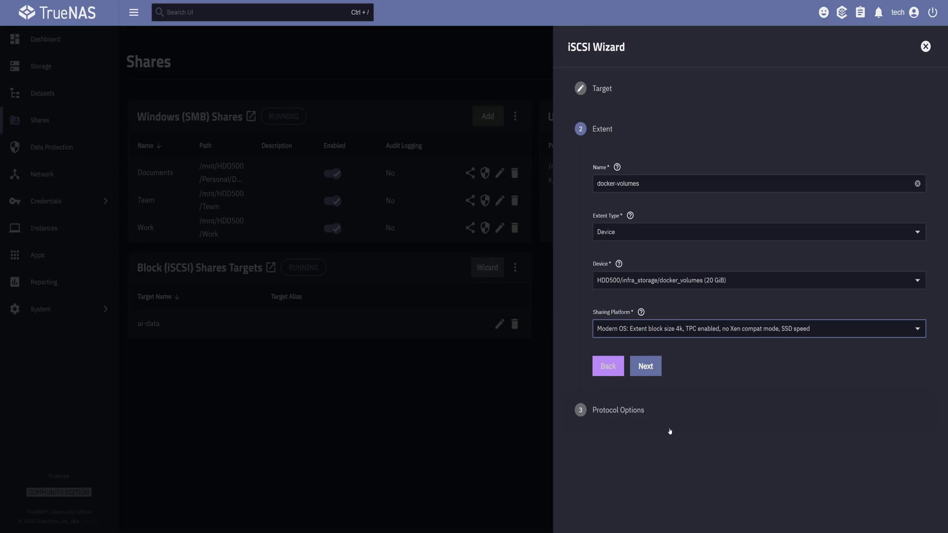
click(646, 367)
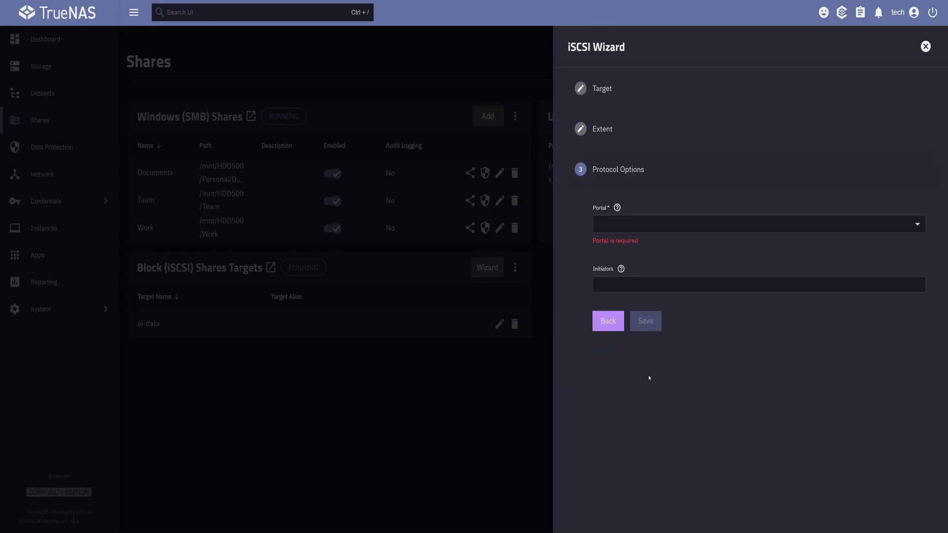
click(623, 223)
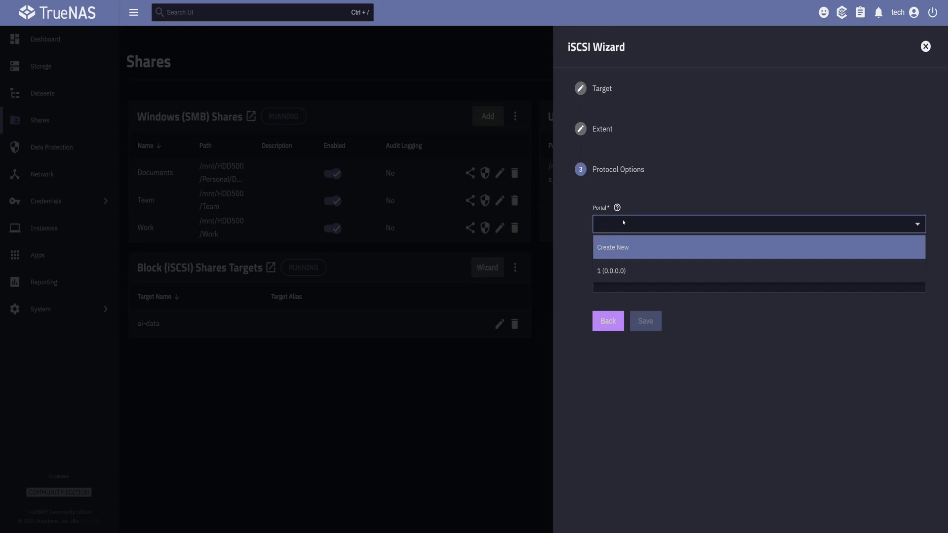
click(625, 271)
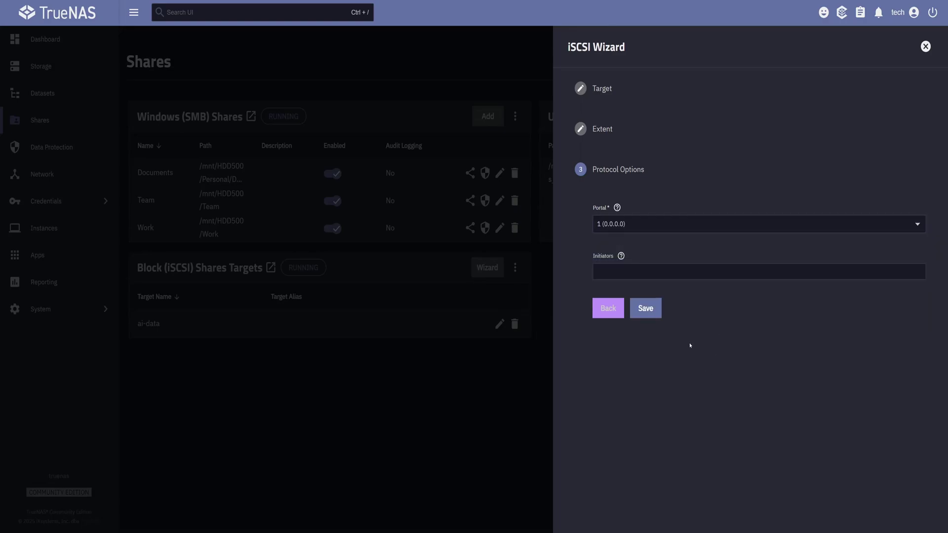
key(Return)
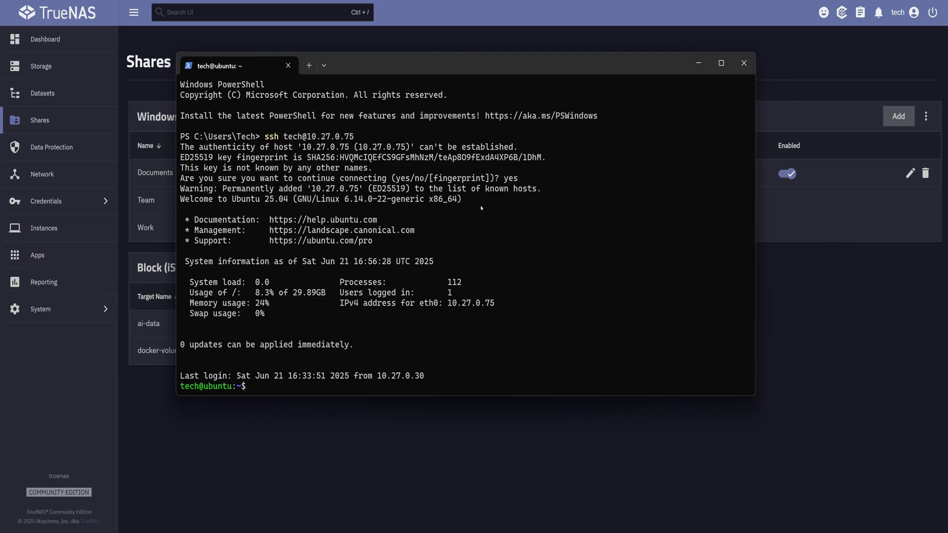
Install open-iscsi, confirm lsblk shows only sda, and paste the iscsiadm sendtargets discovery command.
text(sudo apt install open-iscsi -y)
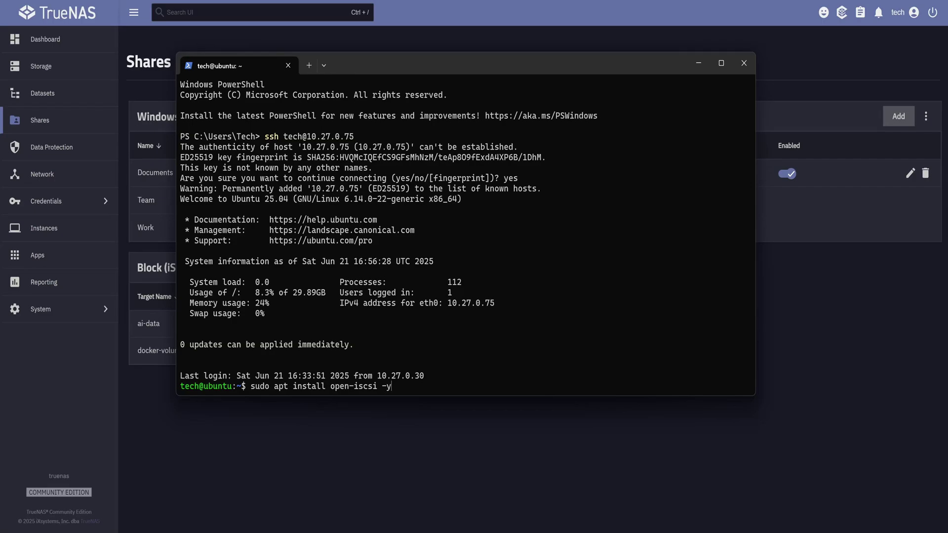
key(Return)
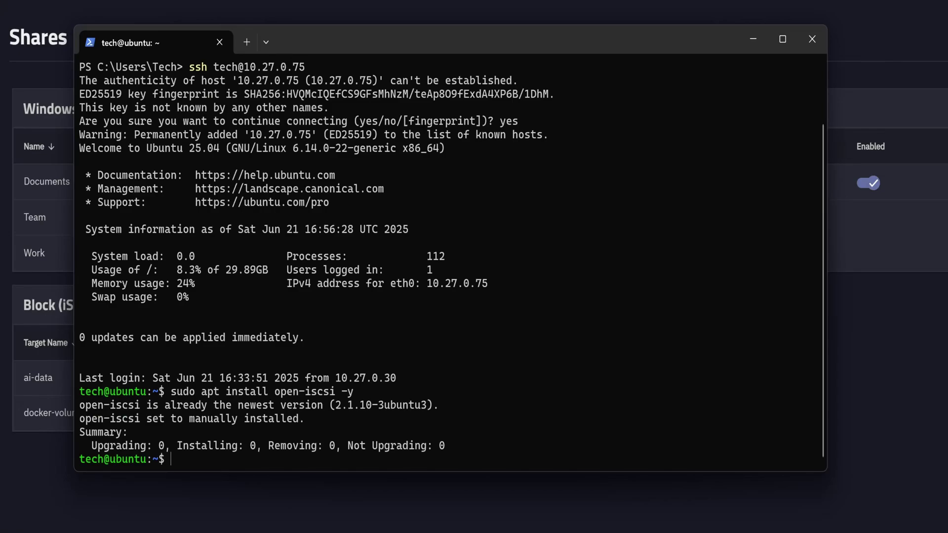
text(lsblk)
key(Return)
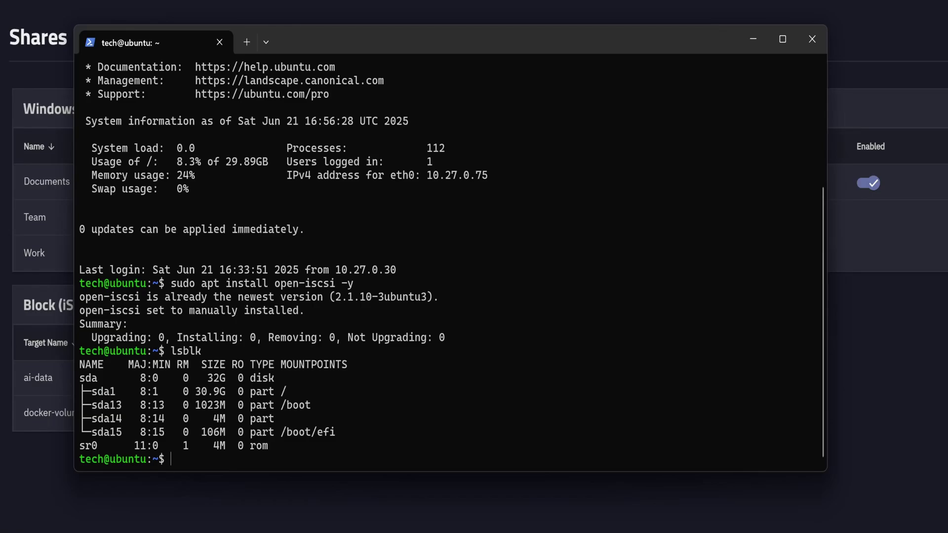
right_click(748, 234)
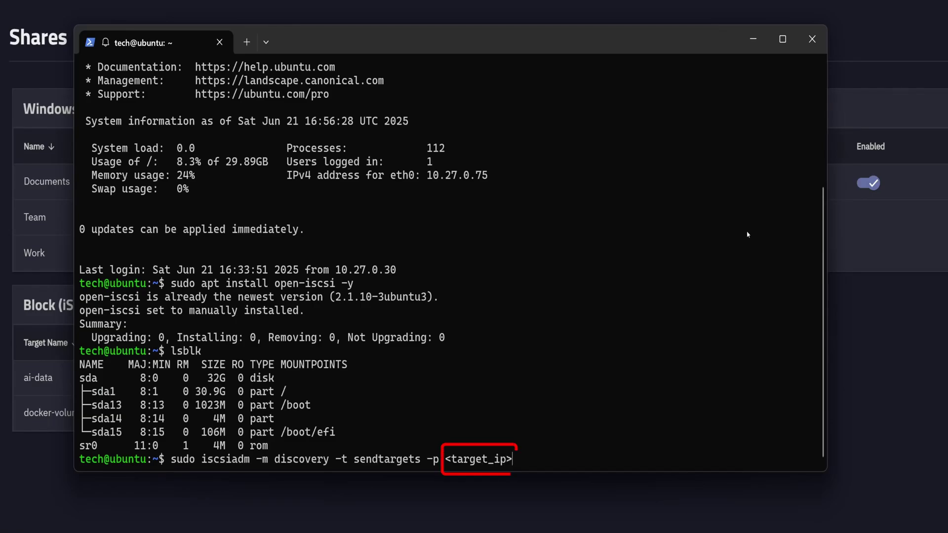
Discover the iSCSI targets on 192.168.0.11 and copy the docker-volumes target IQN.
key(BackSpace)
key(BackSpace)
key(BackSpace)
key(BackSpace)
key(BackSpace)
key(BackSpace)
key(BackSpace)
key(BackSpace)
key(BackSpace)
key(BackSpace)
key(BackSpace)
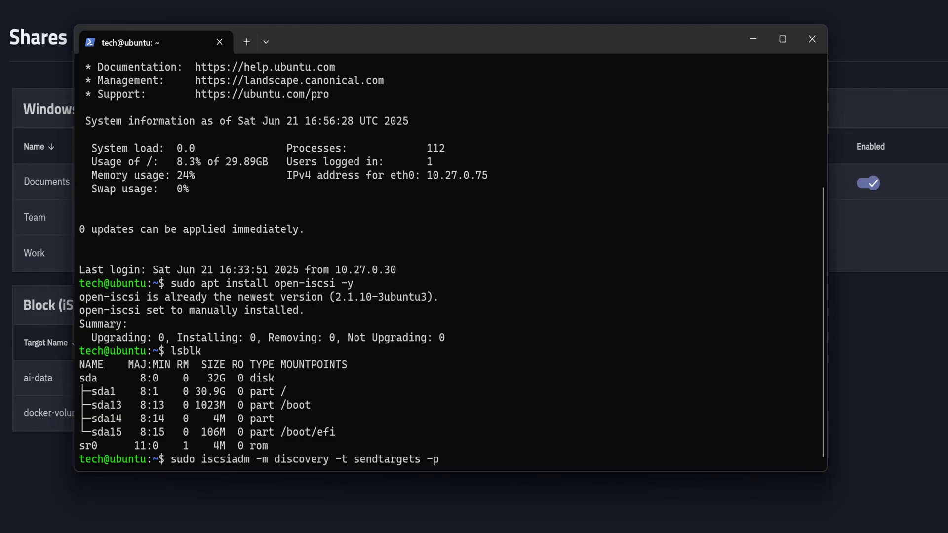
text(192.168.0.11)
key(Return)
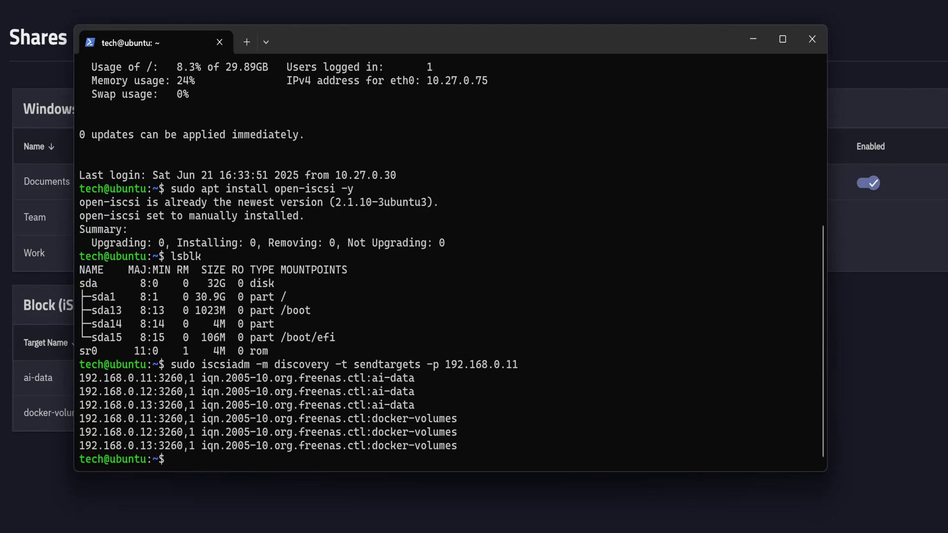
drag(468, 420, 208, 423)
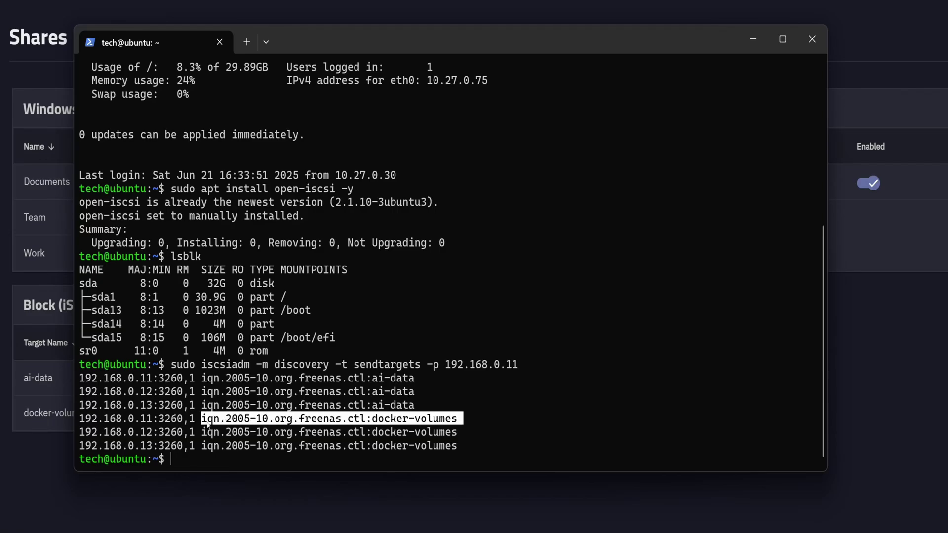
key(ctrl+c)
Log in to the docker-volumes target at 192.168.0.11 and confirm lsblk shows the new 20G sdb.
key(ctrl+v)
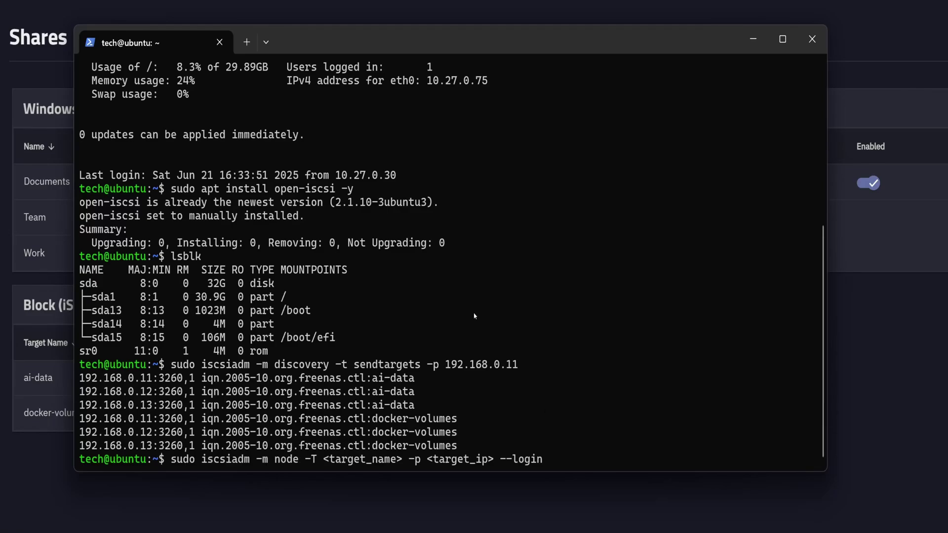
key(BackSpace)
key(BackSpace)
key(BackSpace)
key(BackSpace)
key(BackSpace)
key(BackSpace)
key(BackSpace)
key(BackSpace)
key(BackSpace)
key(BackSpace)
key(BackSpace)
key(BackSpace)
key(BackSpace)
key(ctrl+v)
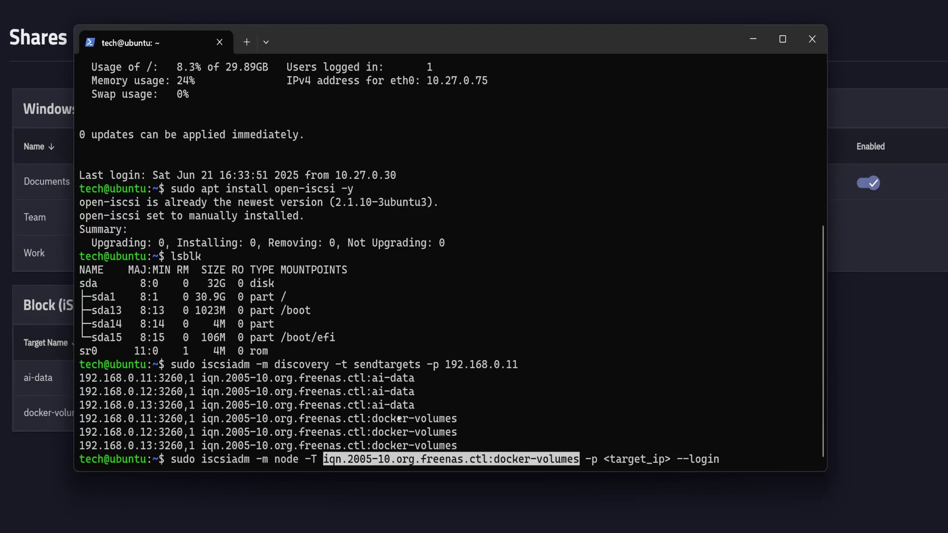
key(Right)
key(Right)
key(Right)
key(Right)
key(Right)
key(Right)
key(Right)
key(Right)
key(Right)
key(Right)
key(Right)
key(Right)
key(Right)
key(Right)
key(Right)
key(BackSpace)
key(BackSpace)
key(BackSpace)
key(BackSpace)
key(BackSpace)
key(BackSpace)
key(BackSpace)
key(BackSpace)
key(BackSpace)
key(BackSpace)
key(BackSpace)
text(192.)
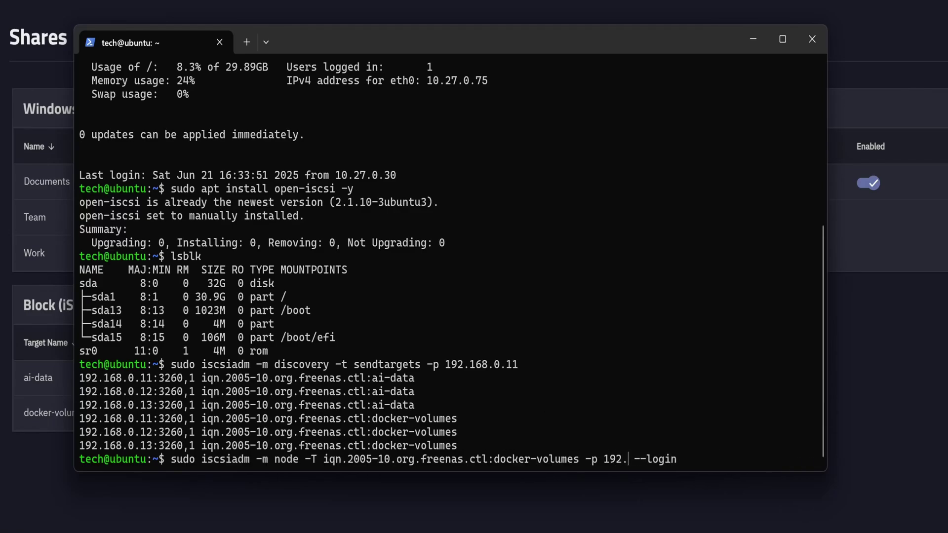
text(168.0.11)
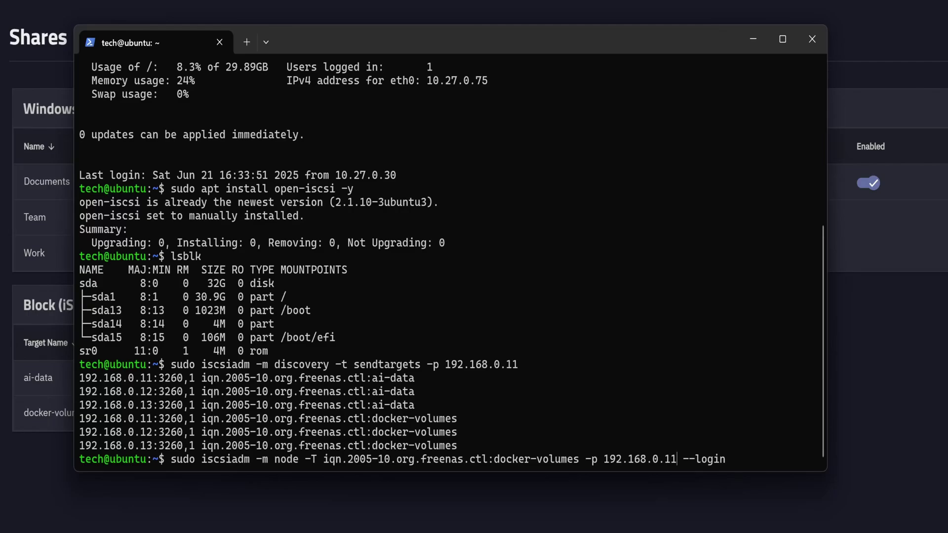
key(Return)
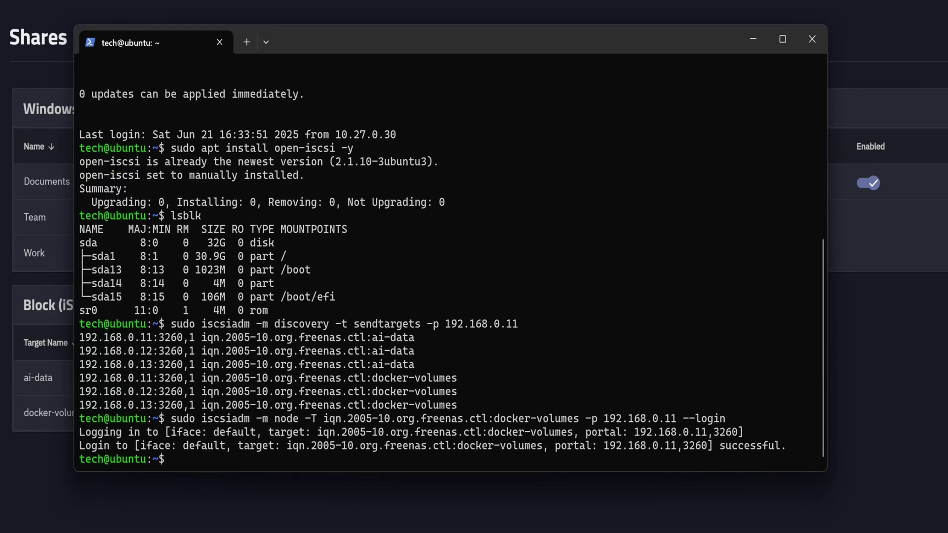
text(lsblk)
key(Return)
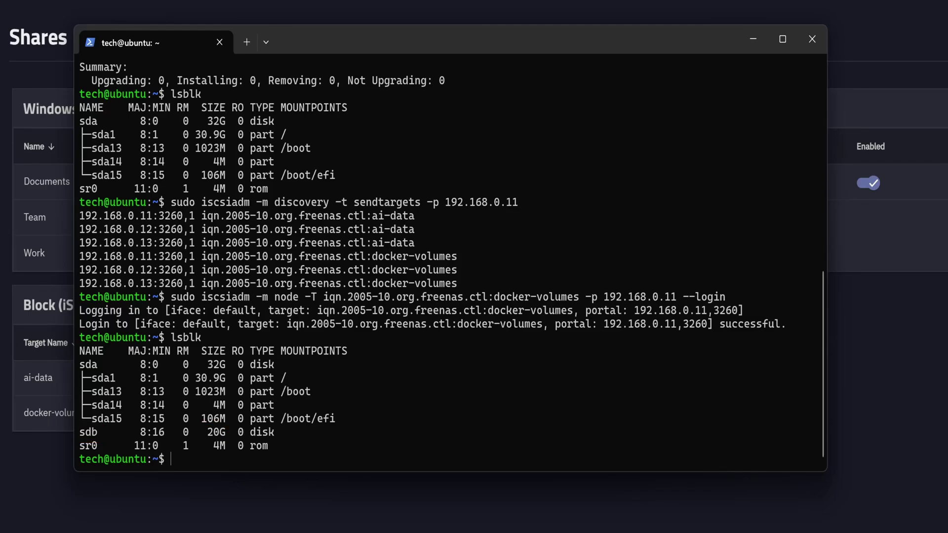
Use fdisk on /dev/sdb to create primary partition 1 with default sectors, write it, and verify sdb1 is 20G.
text(sudo fdisk /dev/sdb)
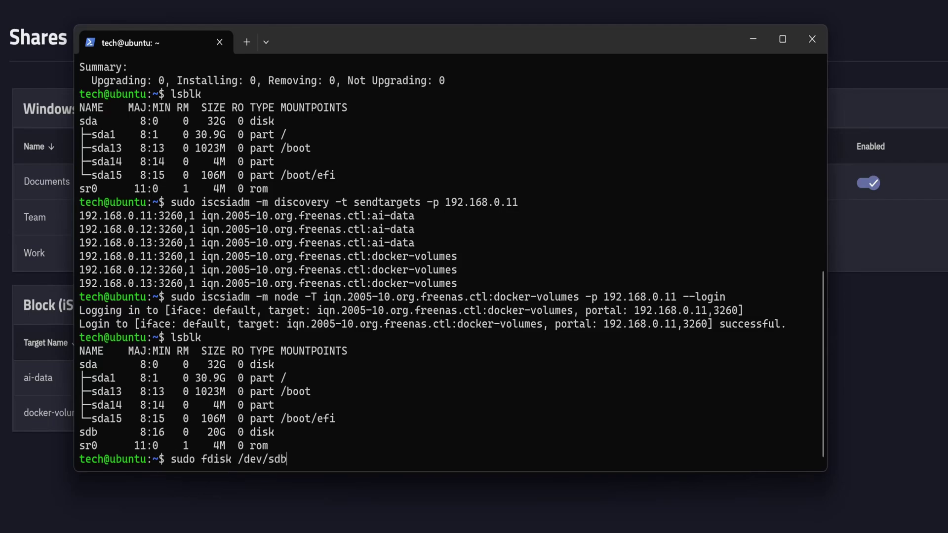
key(Return)
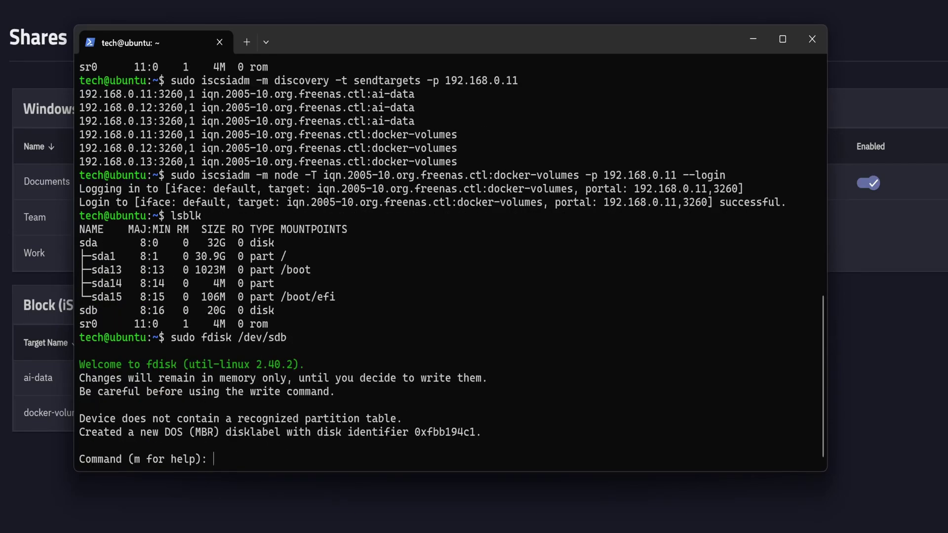
text(n)
key(Return)
text(p)
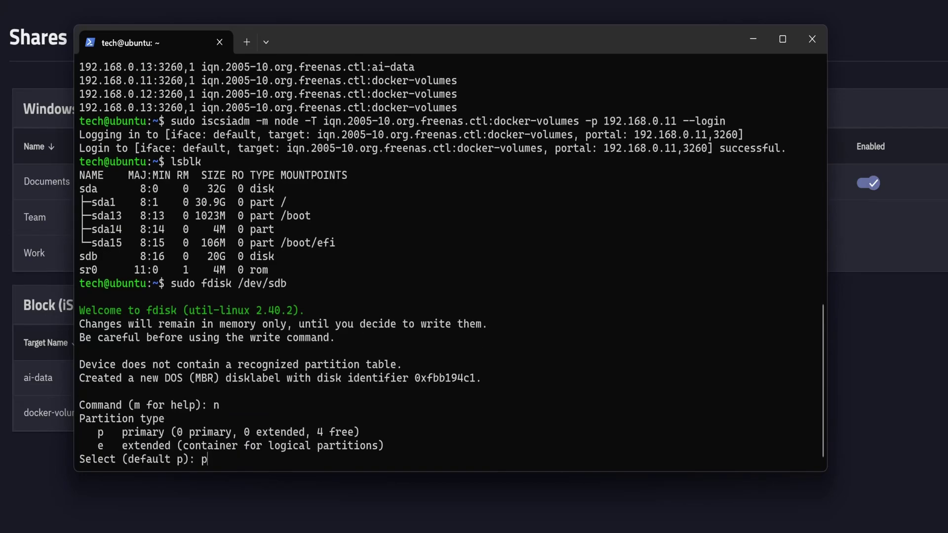
key(Return)
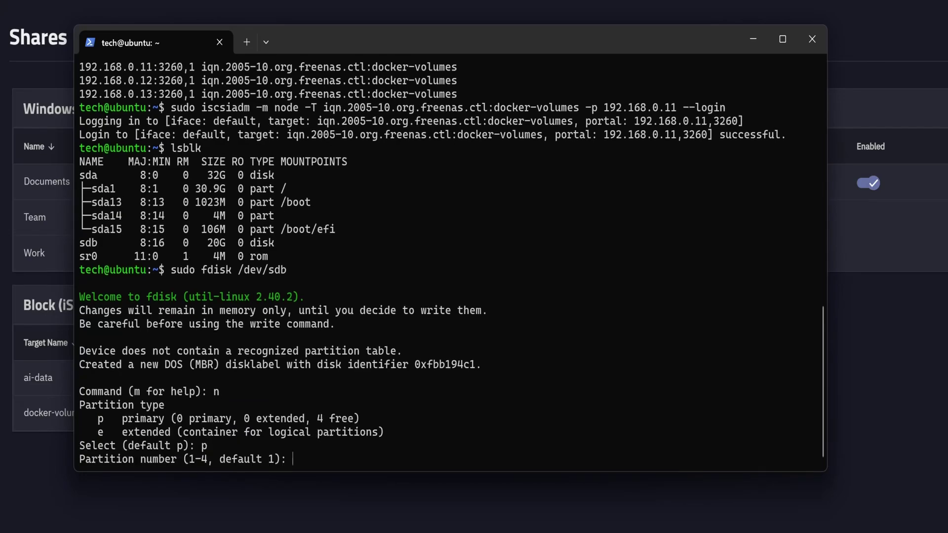
text(1)
key(Return)
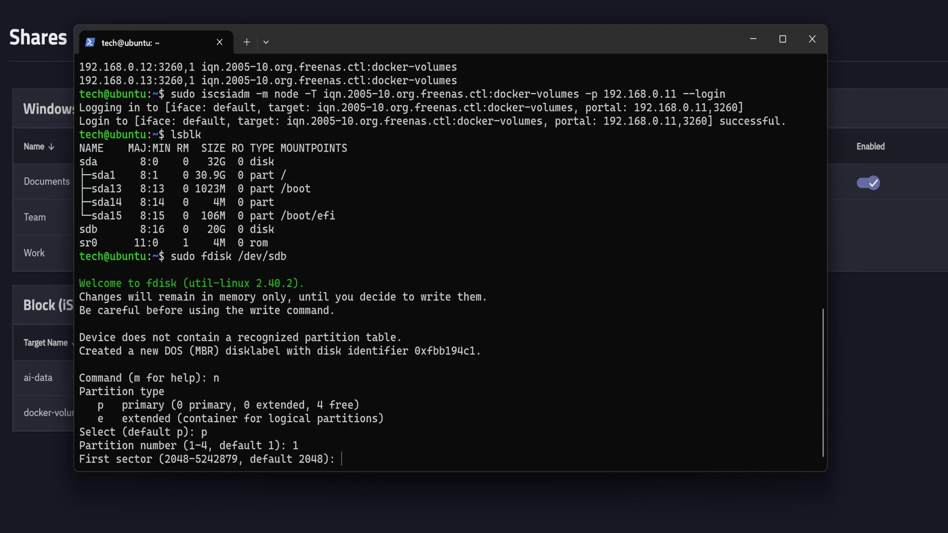
key(Return)
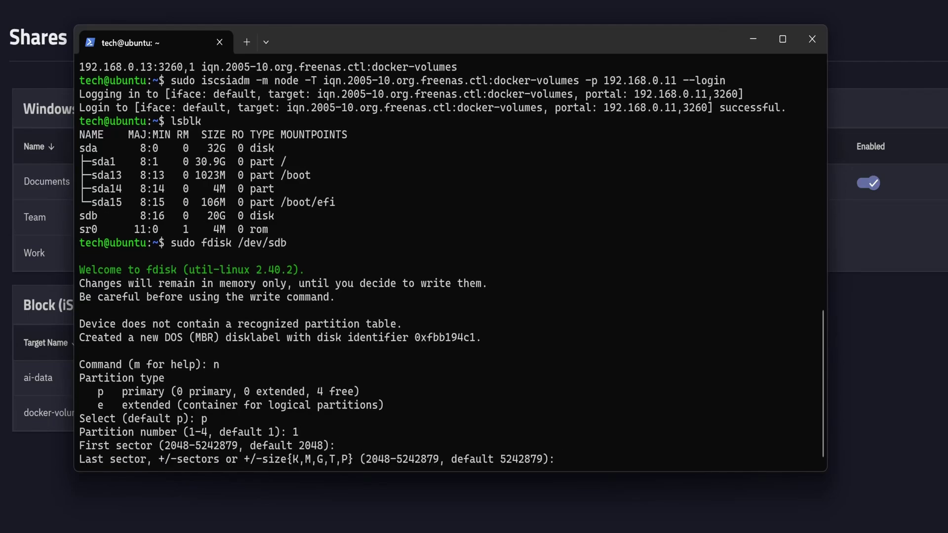
key(Return)
text(w)
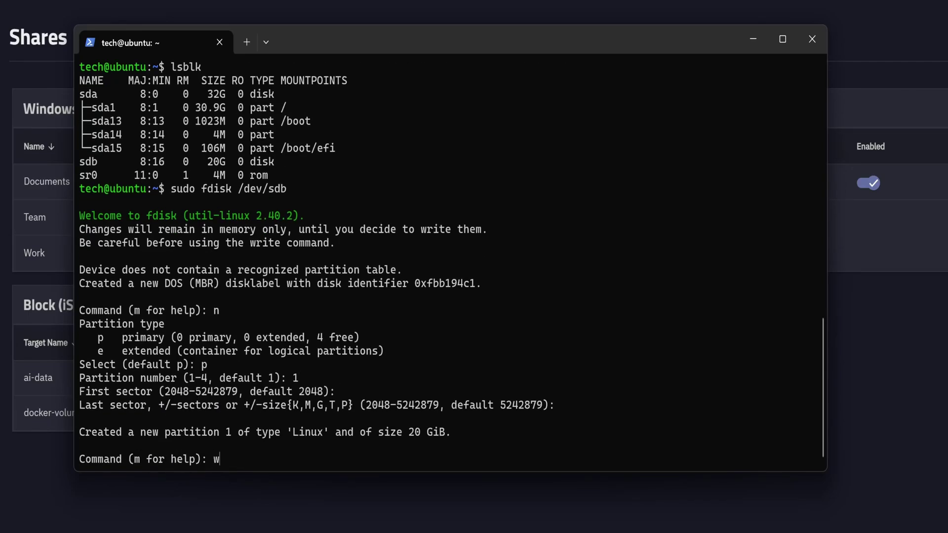
key(Return)
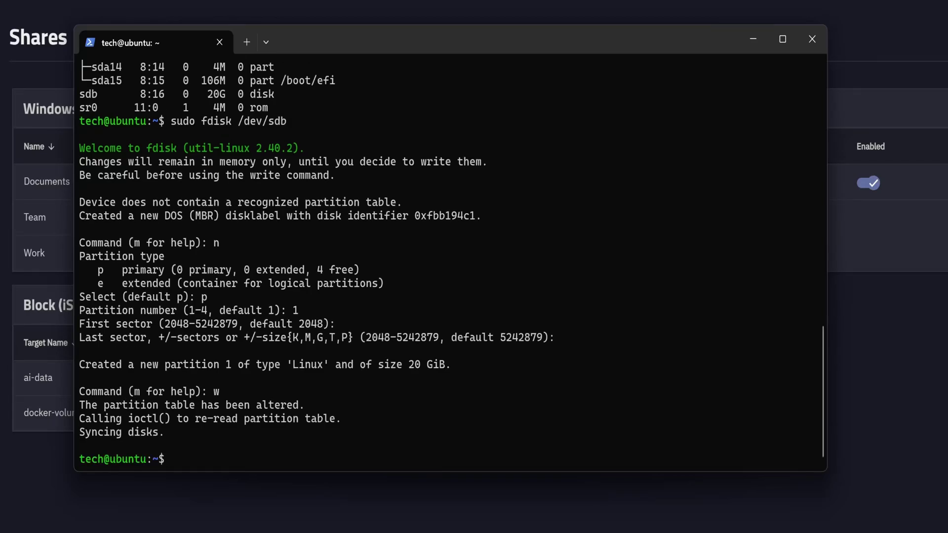
text(lsblk)
key(Return)
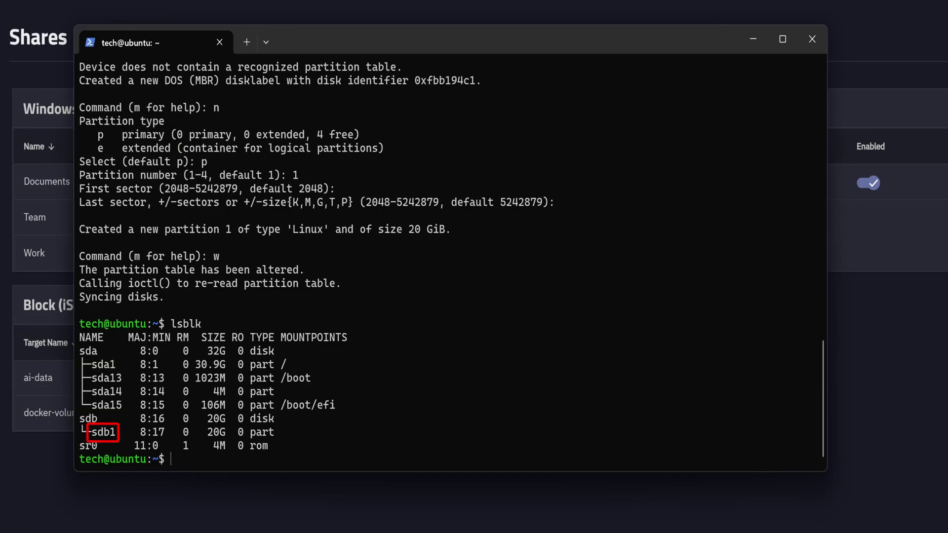
Run mkfs.ext4 on /dev/sdb1 and set the docker-volumes node.startup at 192.168.0.11 to automatic.
text(sudo mkfs.ext4)
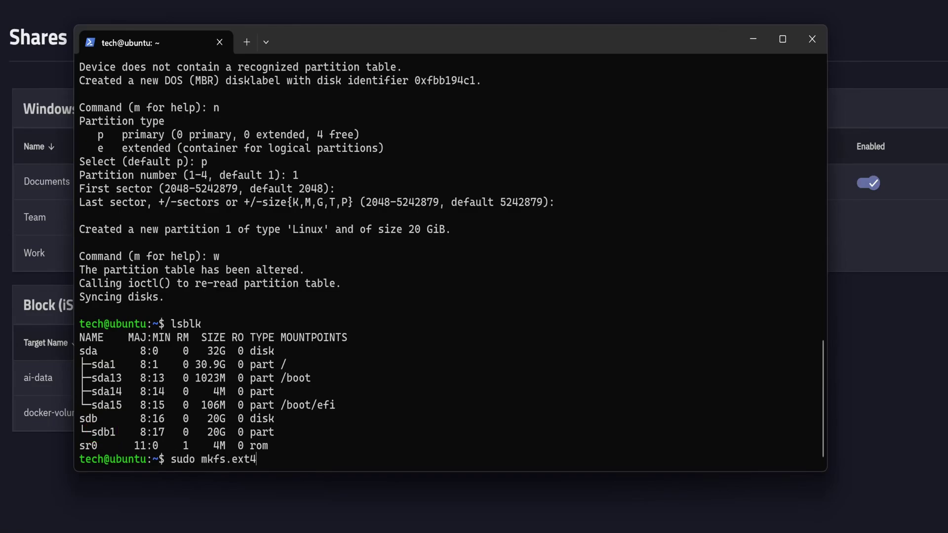
text( /dev/sdb1)
key(Return)
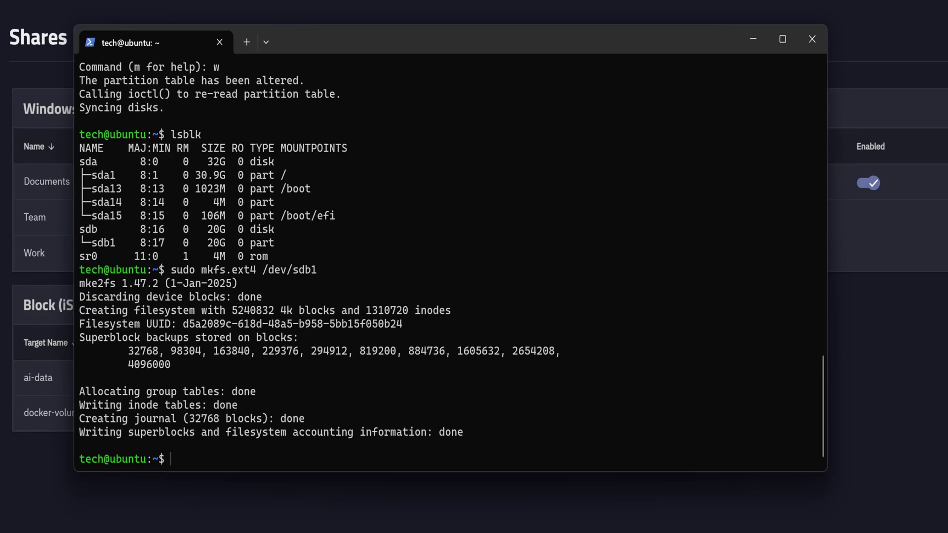
key(ctrl+v)
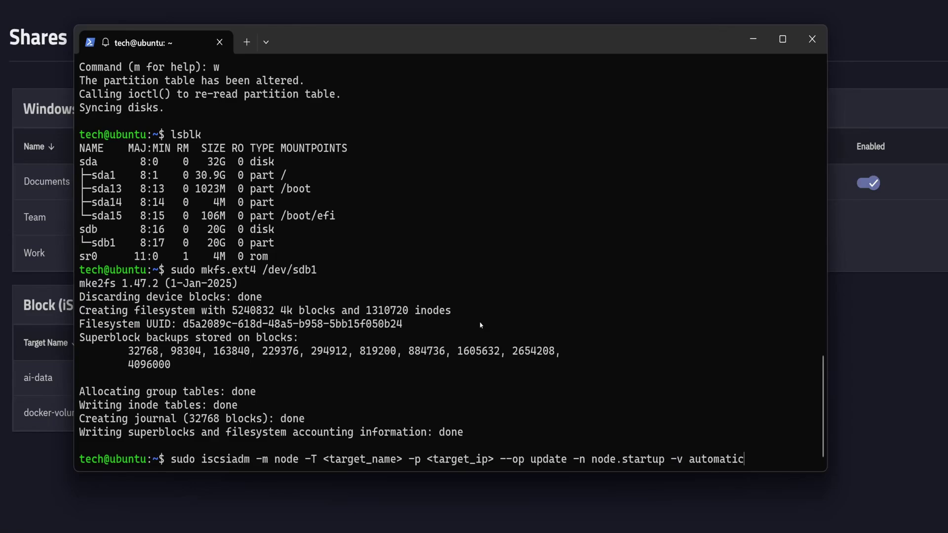
key(Left)
key(Left)
key(Left)
key(Left)
key(Left)
key(Left)
key(Left)
key(Left)
key(Left)
key(Left)
key(Left)
key(Left)
key(Left)
key(Left)
key(Left)
key(Left)
key(Left)
key(Left)
key(Left)
key(Left)
key(BackSpace)
key(BackSpace)
key(BackSpace)
key(BackSpace)
key(BackSpace)
key(BackSpace)
key(BackSpace)
key(BackSpace)
key(BackSpace)
key(BackSpace)
key(BackSpace)
key(BackSpace)
key(BackSpace)
key(ctrl+v)
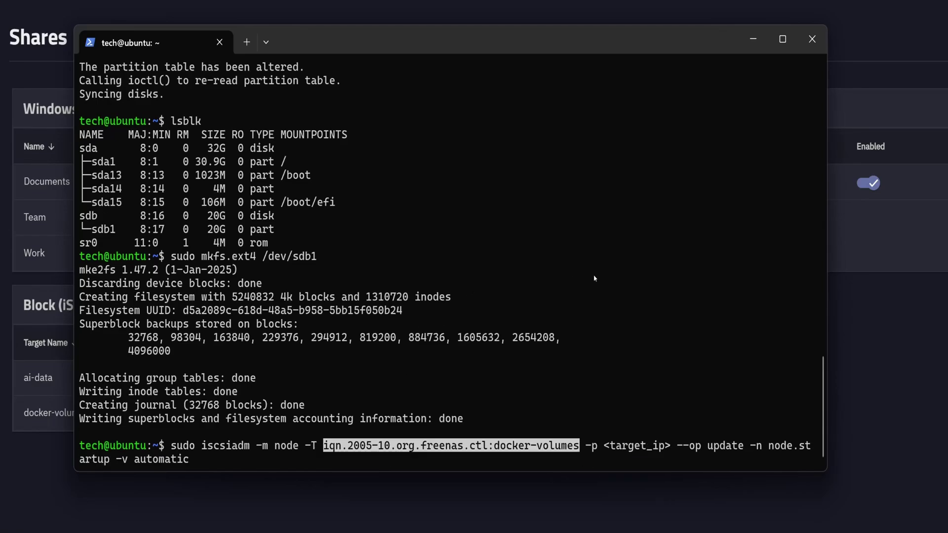
key(Right)
key(Right)
key(Right)
key(Right)
key(Right)
key(Right)
key(Right)
key(Right)
key(Right)
key(Right)
key(Right)
key(Right)
key(Right)
key(Right)
key(Right)
key(BackSpace)
key(BackSpace)
key(BackSpace)
key(BackSpace)
key(BackSpace)
key(BackSpace)
key(BackSpace)
key(BackSpace)
key(BackSpace)
key(BackSpace)
key(BackSpace)
text(192.16)
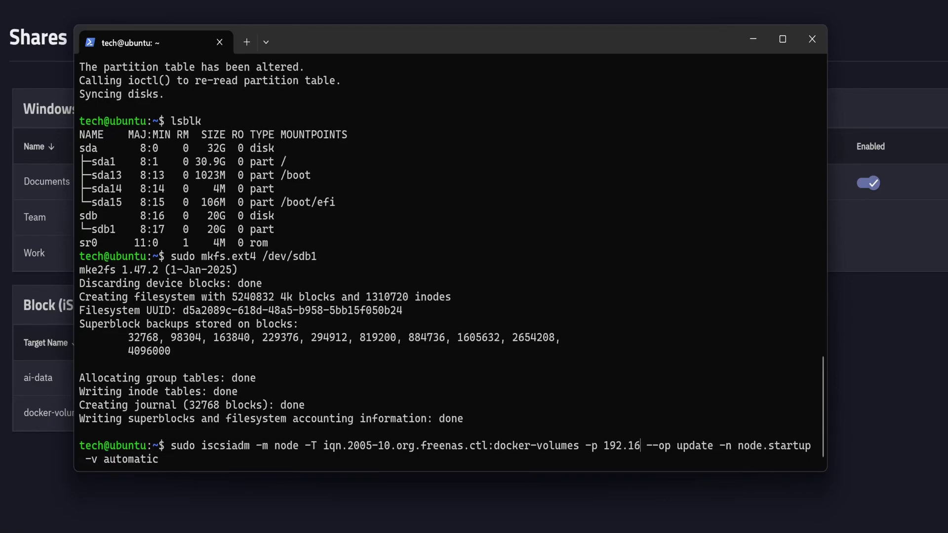
text(8.0.11)
key(Return)
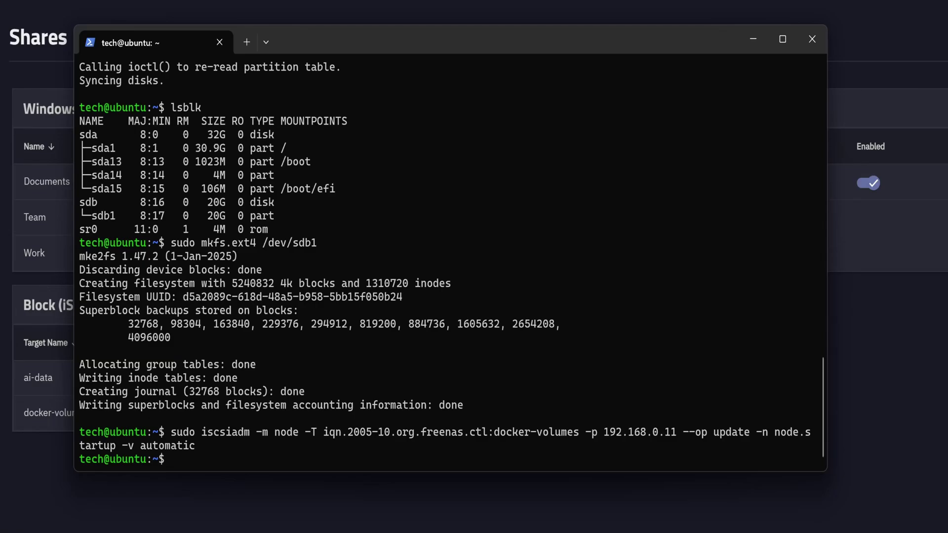
In nano, add a /dev/sdb1 /var/lib/docker/volumes ext4 defaults,_netdev line to /etc/fstab and save.
text(sudo nano /etc/fstab)
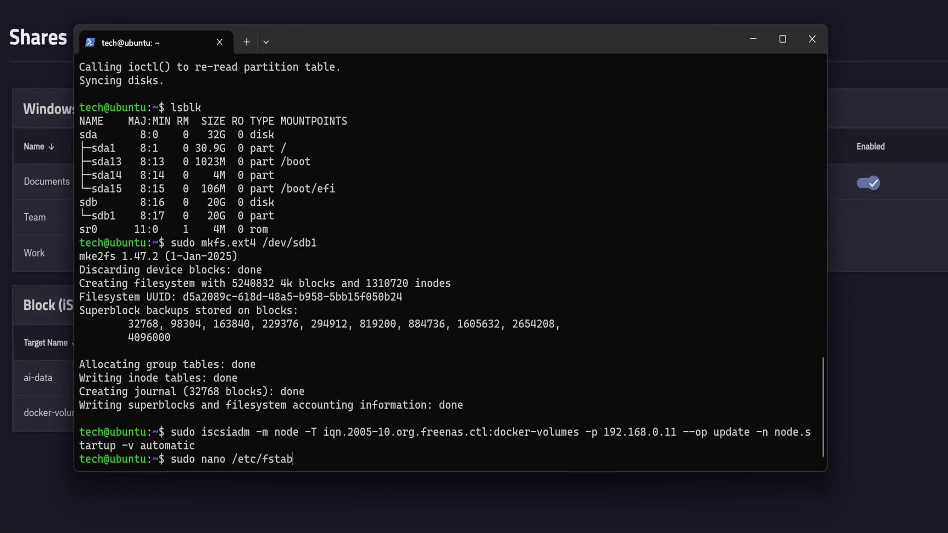
key(Return)
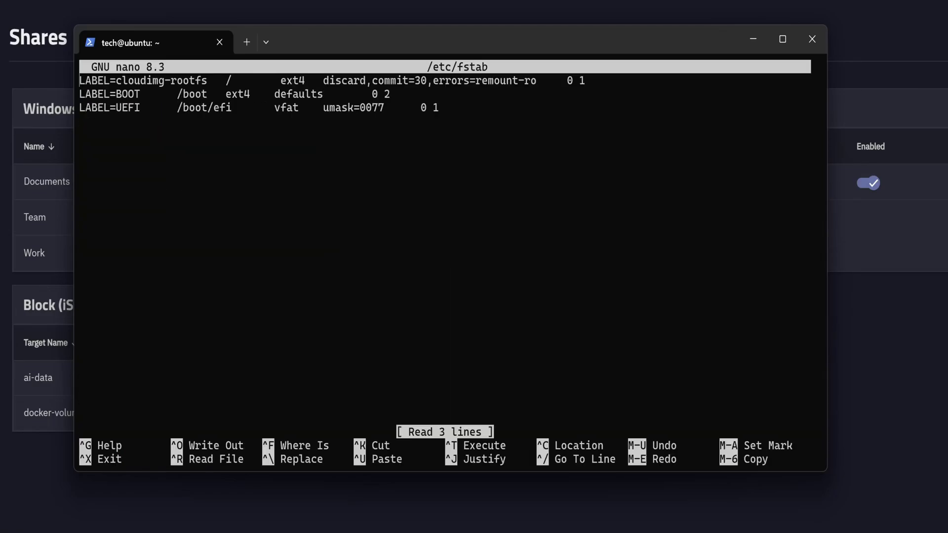
key(Down)
key(Down)
key(Down)
text(/dev/sdX1 <mount_path> ext4 defaults,_netdev 0 0)
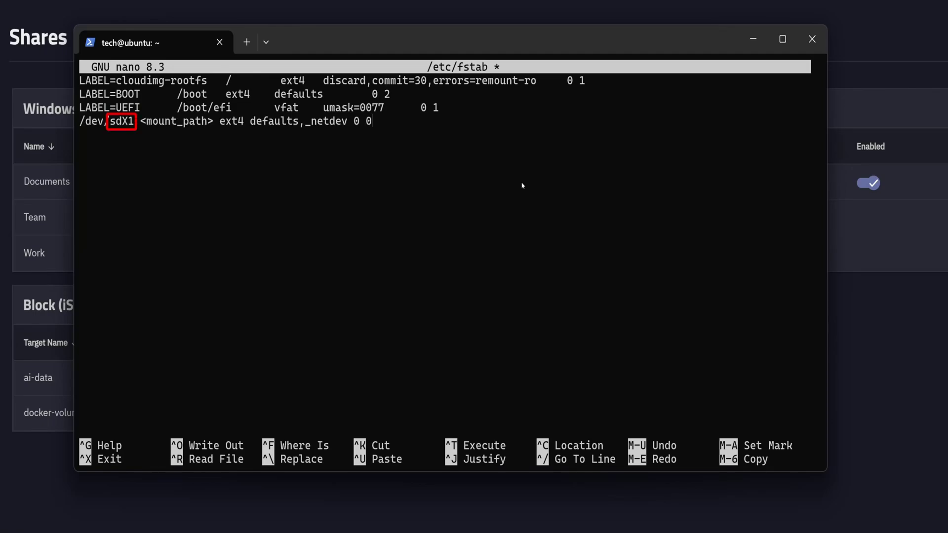
key(BackSpace)
text(b)
key(Delete)
key(Delete)
key(Delete)
key(Delete)
key(Delete)
key(Delete)
key(Delete)
key(Delete)
key(Delete)
key(Delete)
key(Delete)
key(Delete)
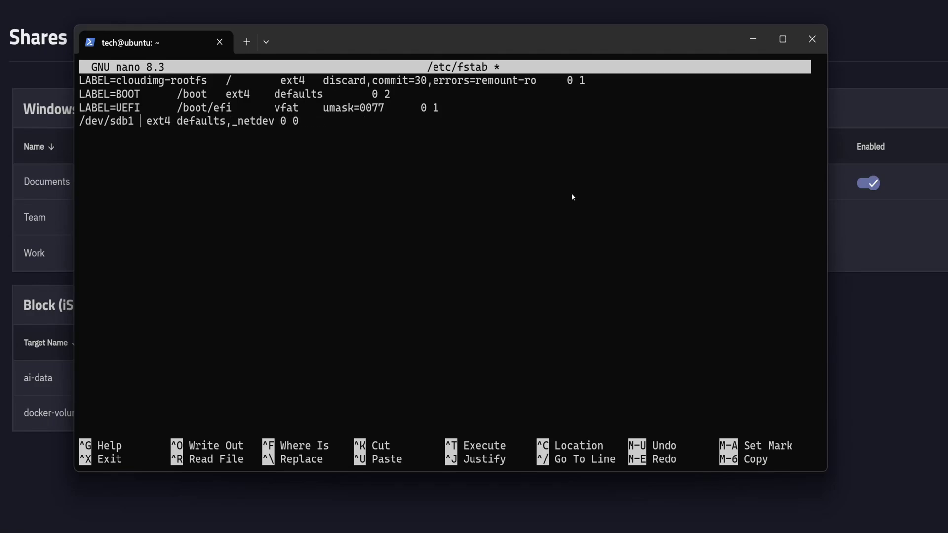
text(/var/lib/doc)
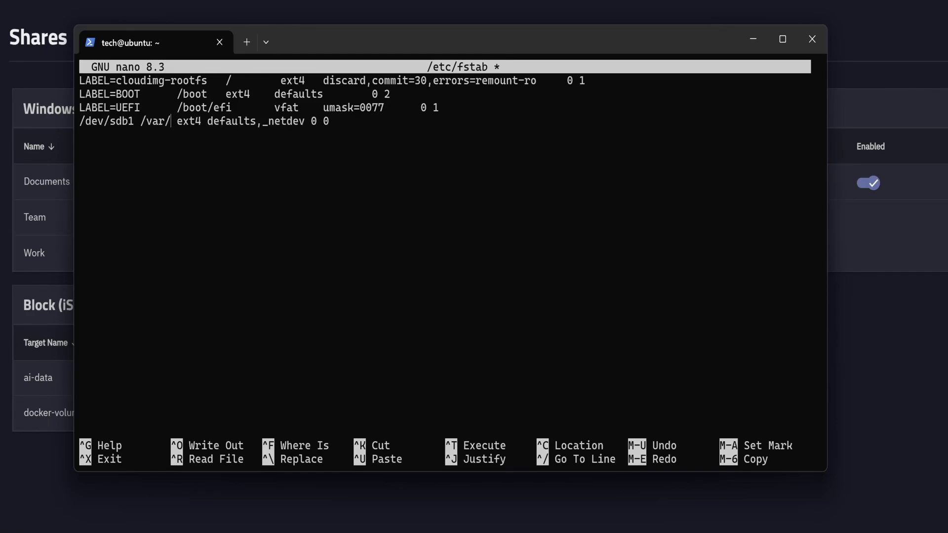
text(ker/volumes)
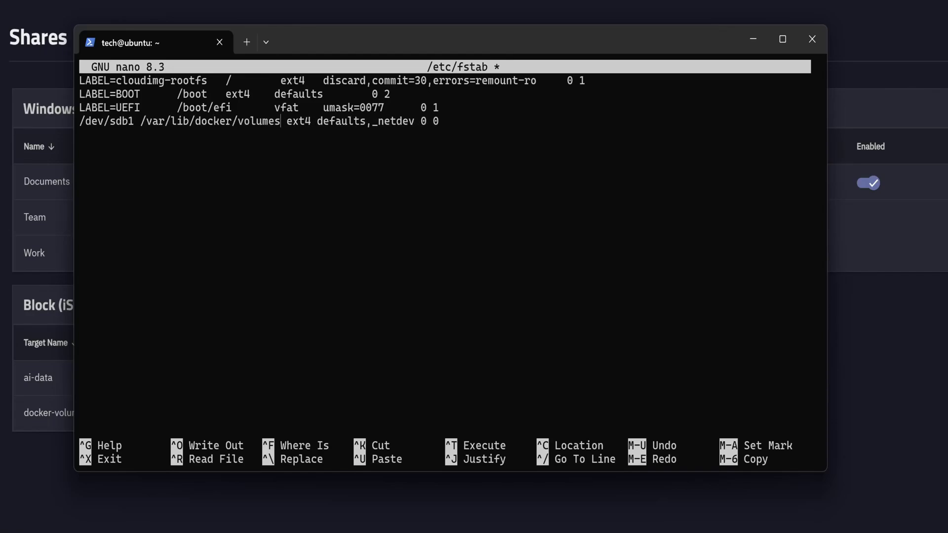
key(ctrl+x)
key(y)
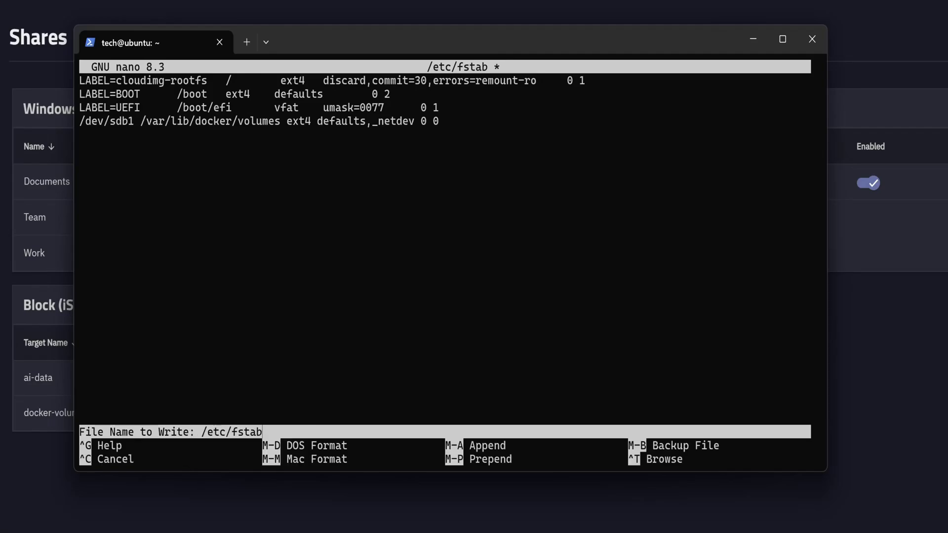
key(Return)
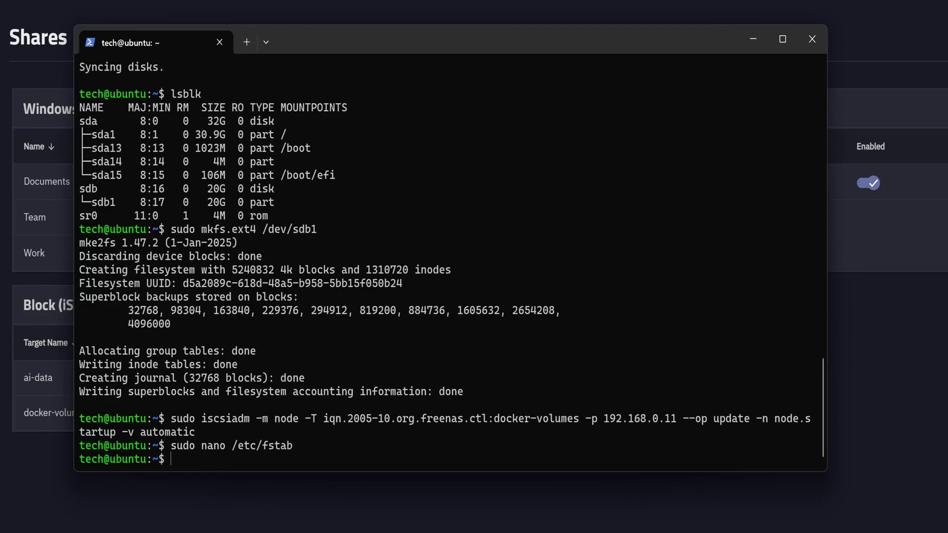
Check docker -v, then as root list /var/lib/docker/volumes: only backingFsBlockDev and metadata.db.
text(docker -v)
key(Return)
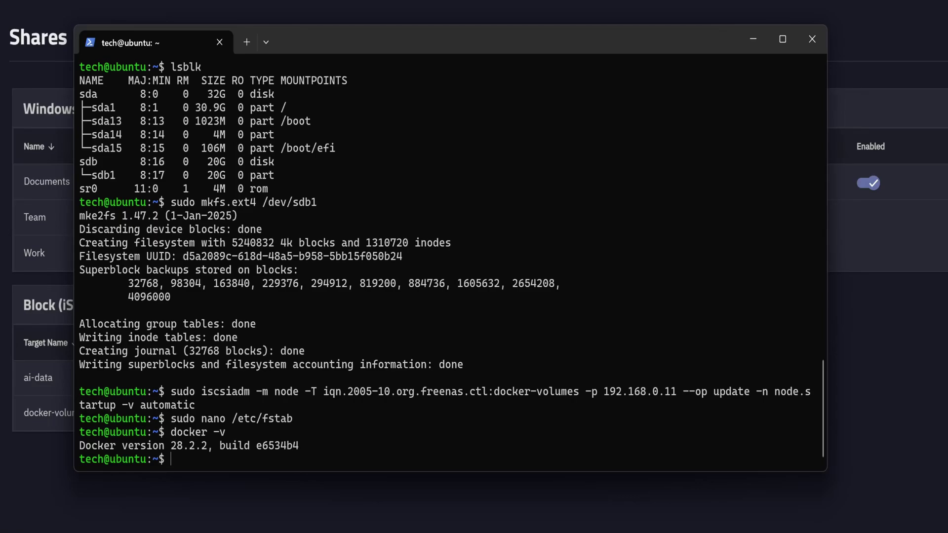
text(cd /var/lib/docke)
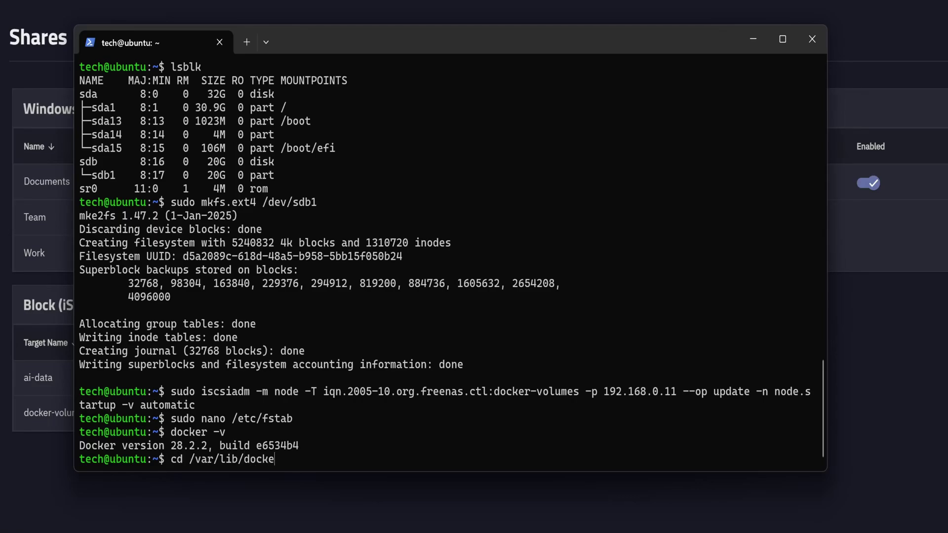
text(r)
key(Return)
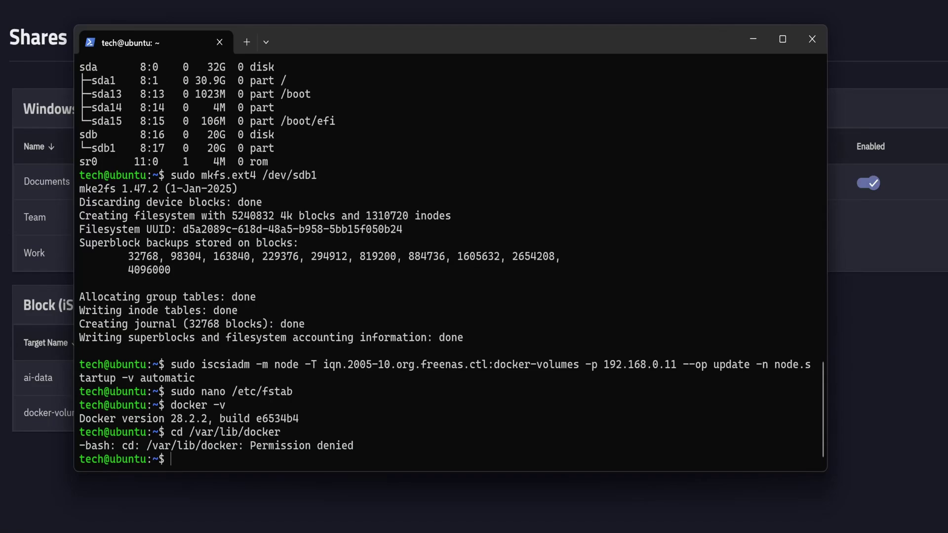
text(sudo -i)
key(Return)
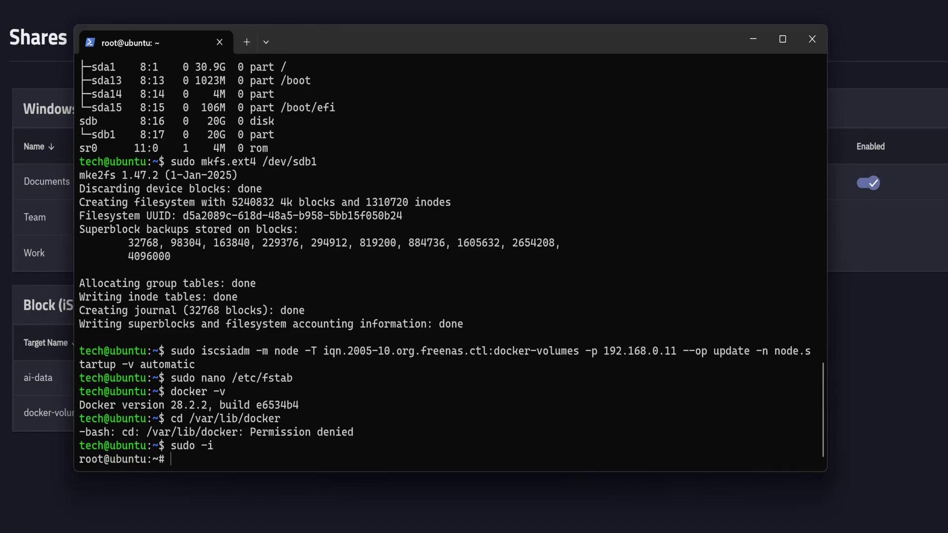
text(cd /var/lib/docker/volumes/)
key(Return)
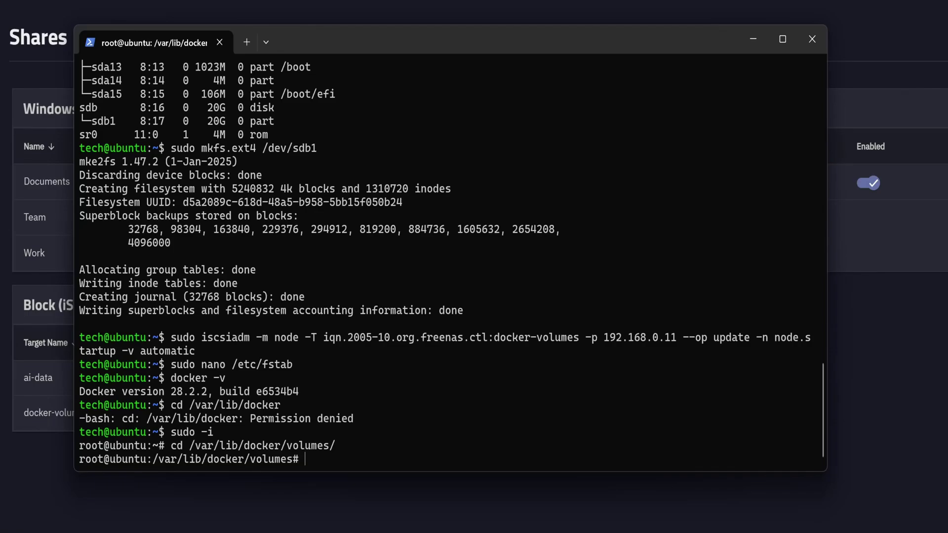
text(ls)
key(Return)
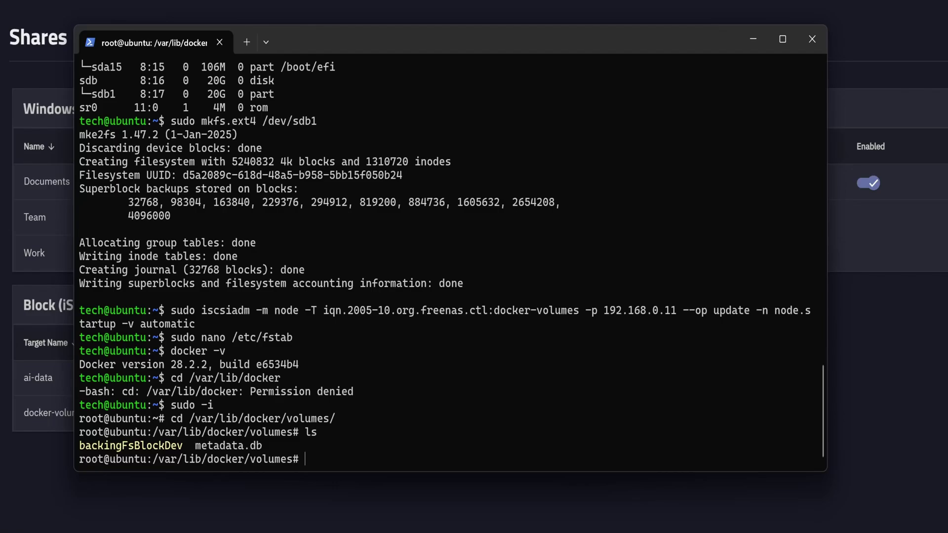
Exit the root shell and confirm docker ps lists no running containers.
text(exit)
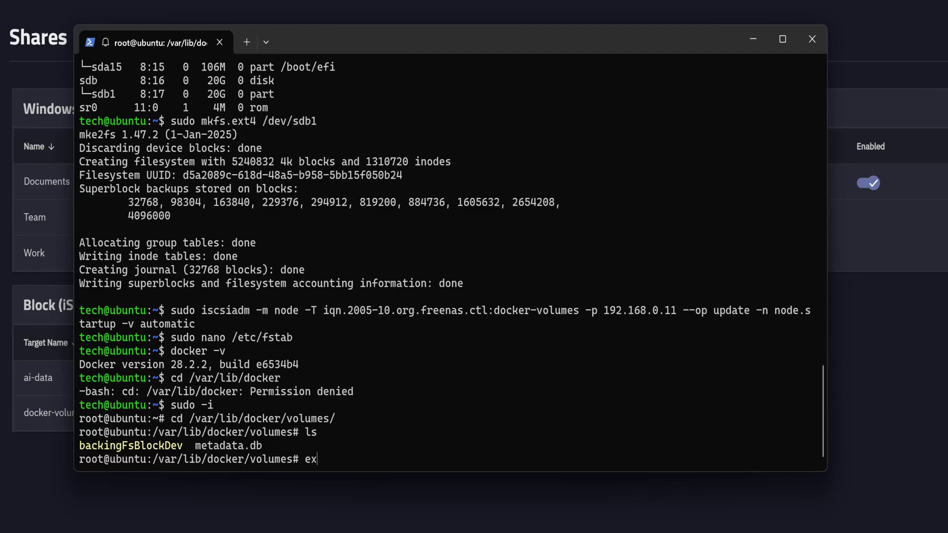
key(Return)
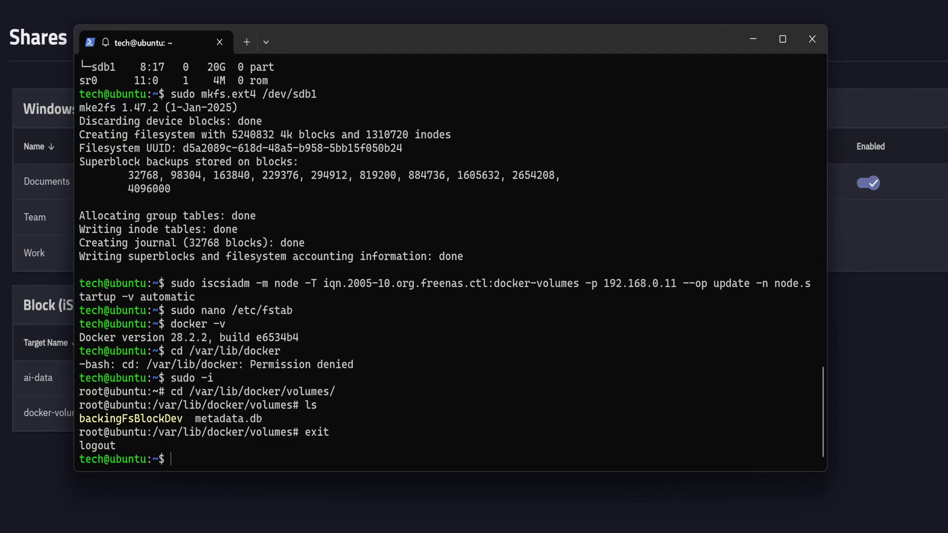
text(docker ps)
key(Return)
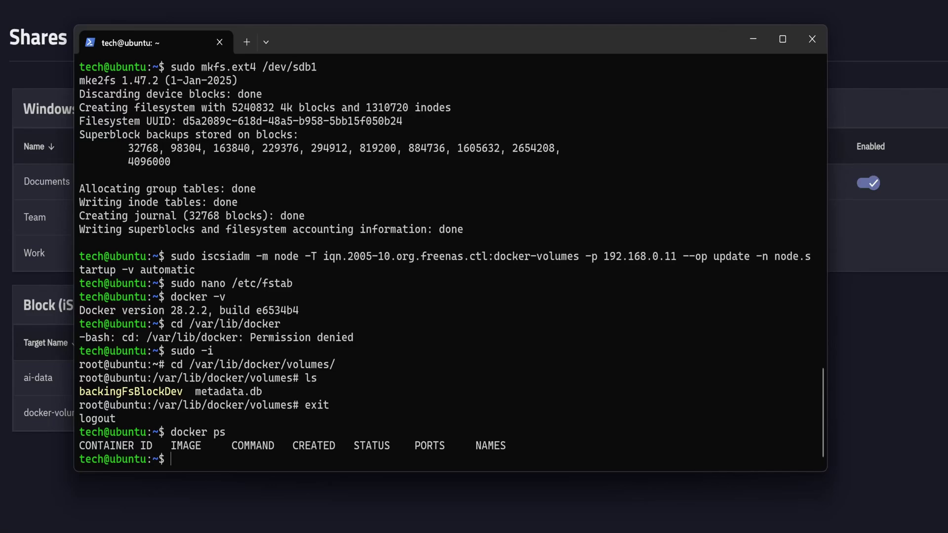
Run sudo mount -a to mount all fstab entries.
key(ctrl+v)
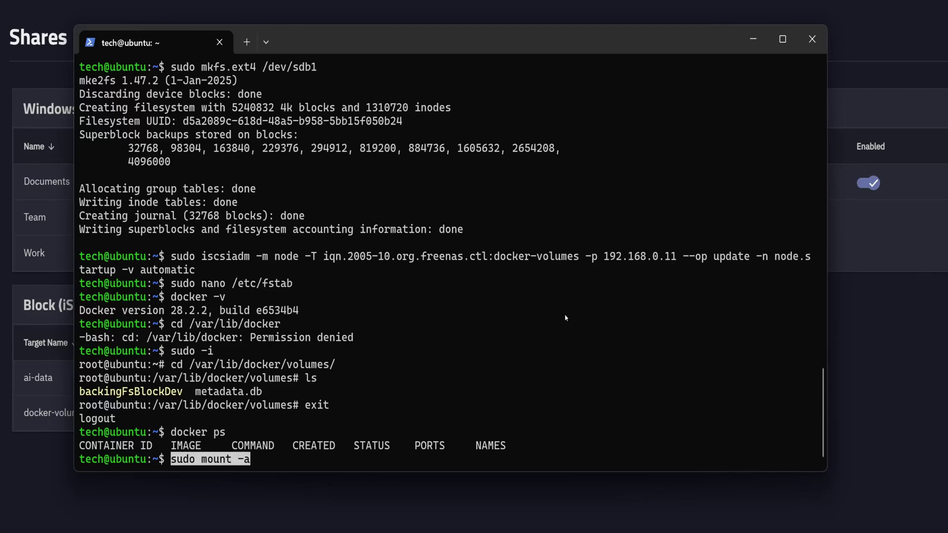
key(Right)
key(Return)
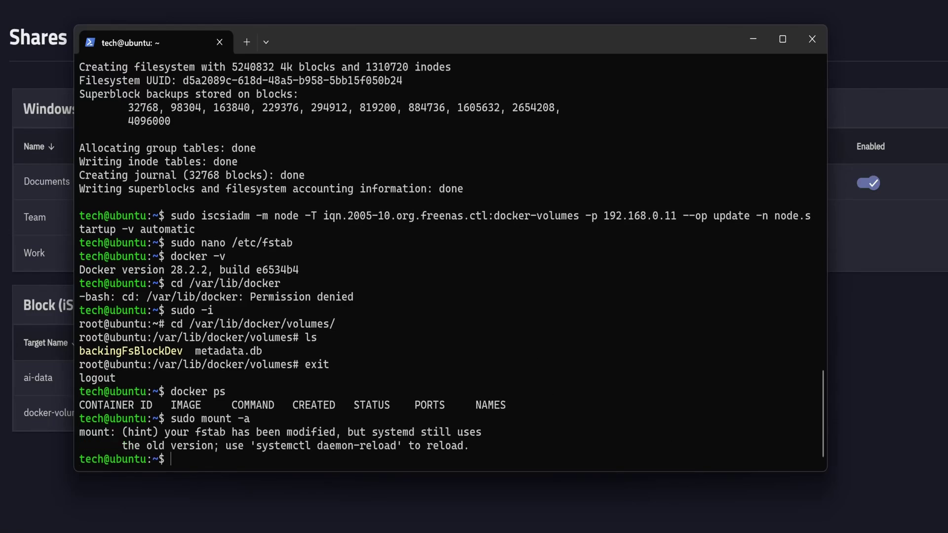
Run sudo systemctl daemon-reload so systemd picks up the new fstab.
key(BackSpace)
key(ctrl+v)
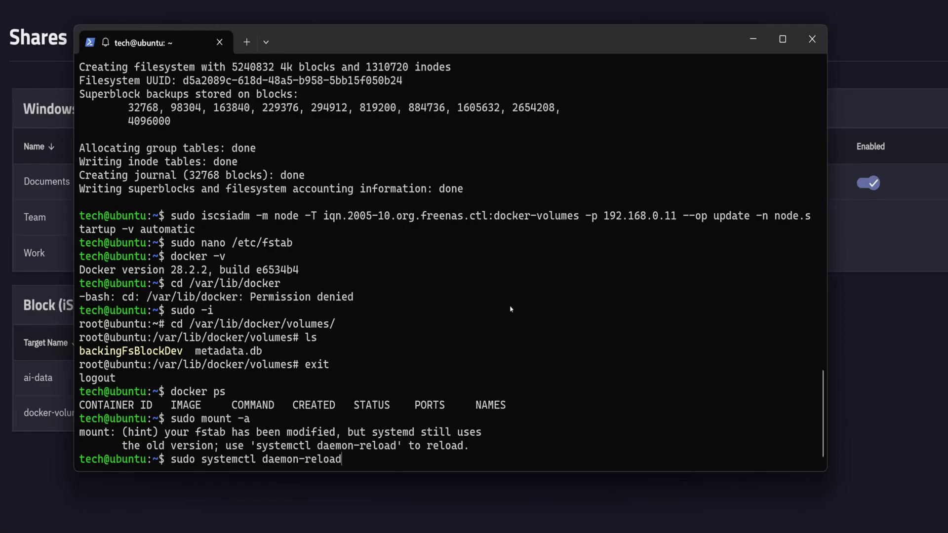
key(Return)
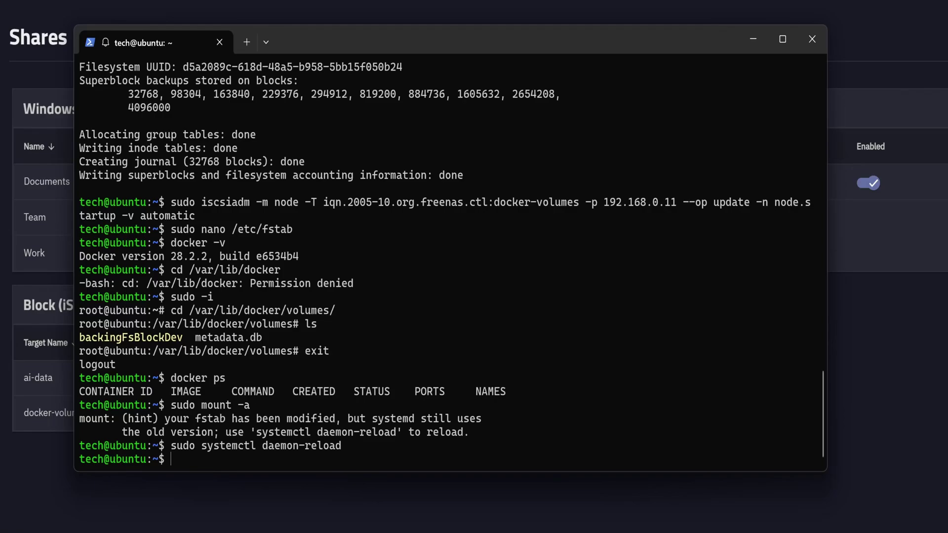
Create a docker.service override with RequiresMountsFor=/var/lib/docker/volumes and After=var-lib-docker-volumes.mount, and save it.
key(ctrl+v)
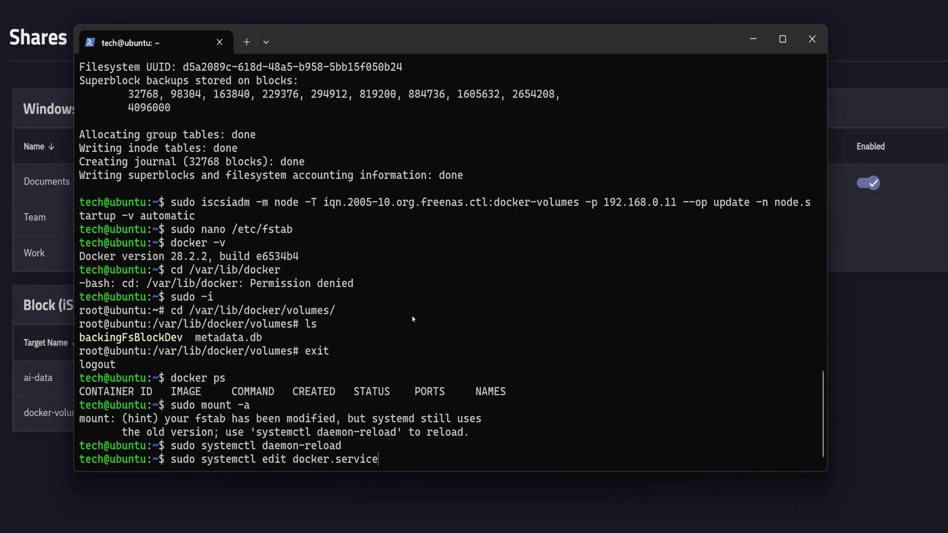
key(Return)
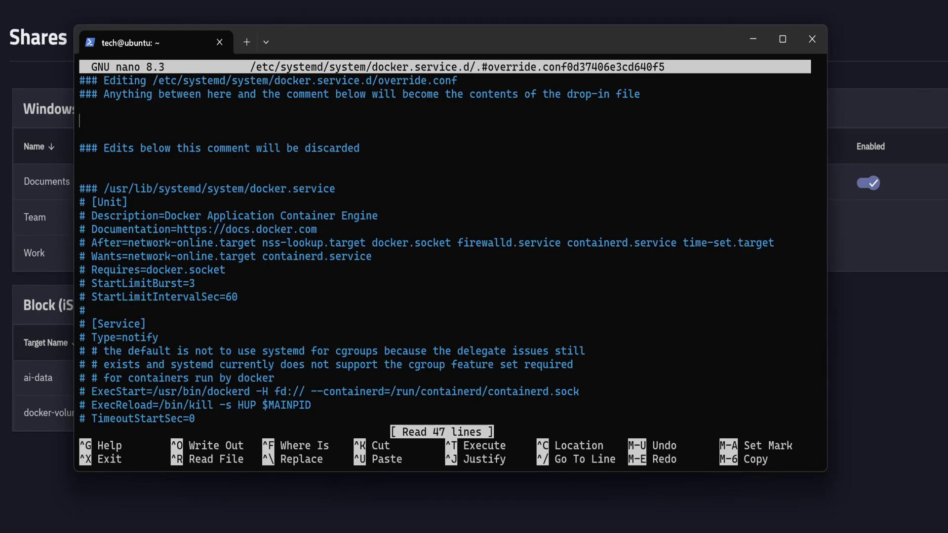
drag(77, 148, 365, 148)
right_click(453, 189)
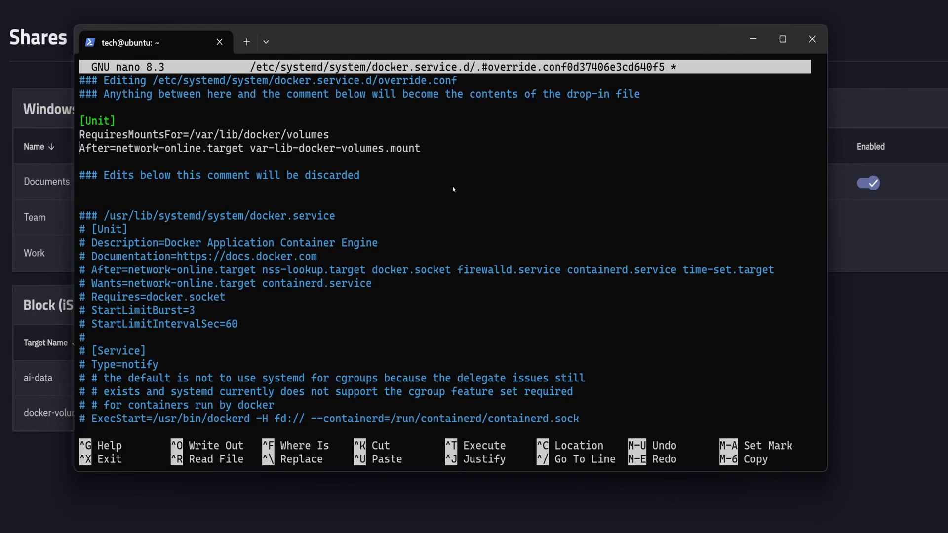
key(ctrl+x)
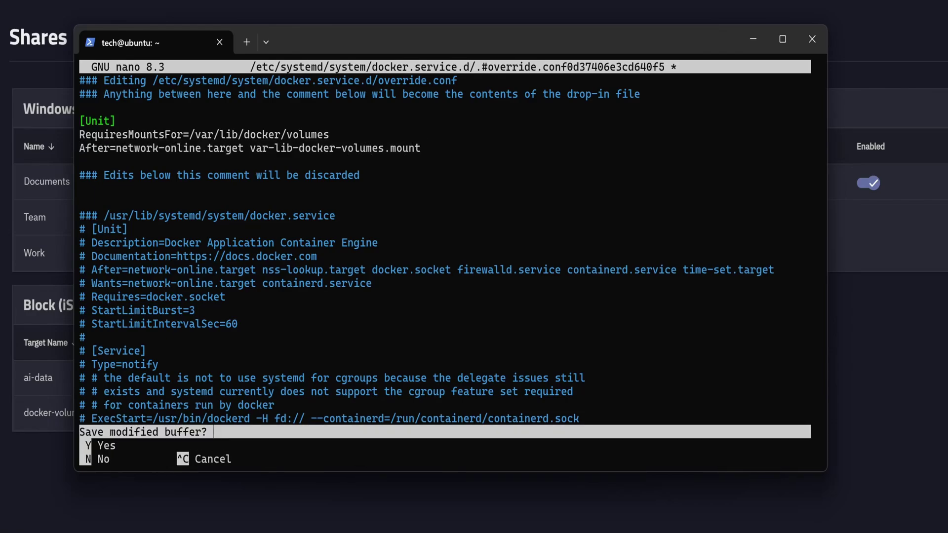
key(y)
key(Return)
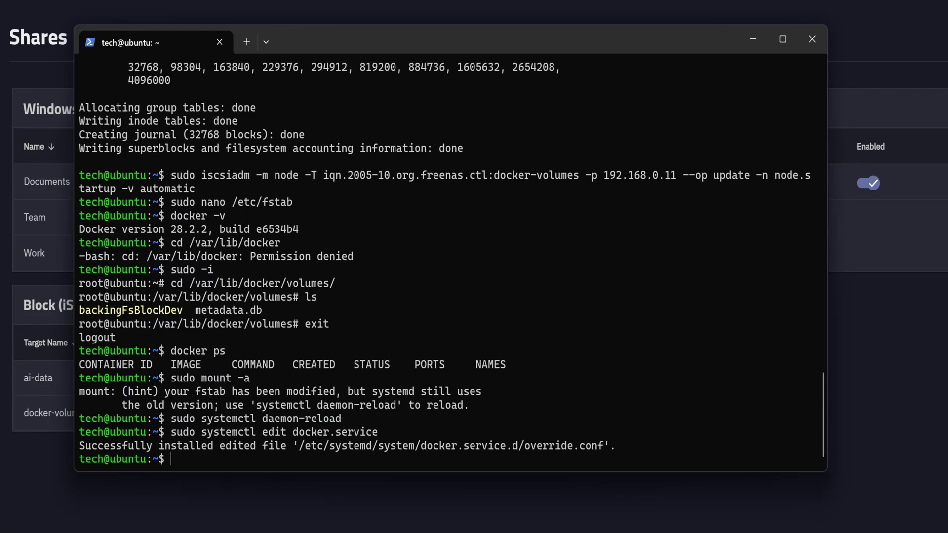
Run sudo systemctl daemon-reexec and daemon-reload, then sudo systemctl restart docker.
text(sudo systemctl daemon-reexec)
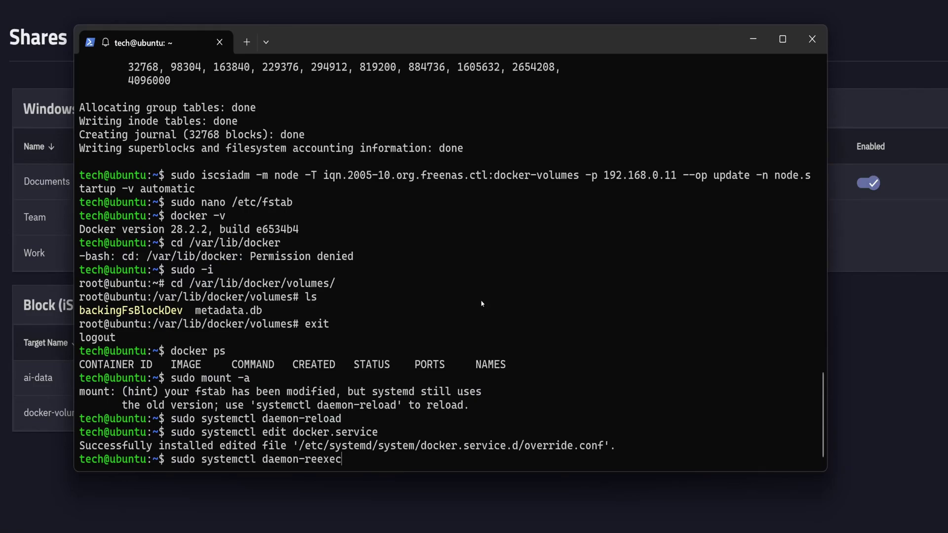
key(Return)
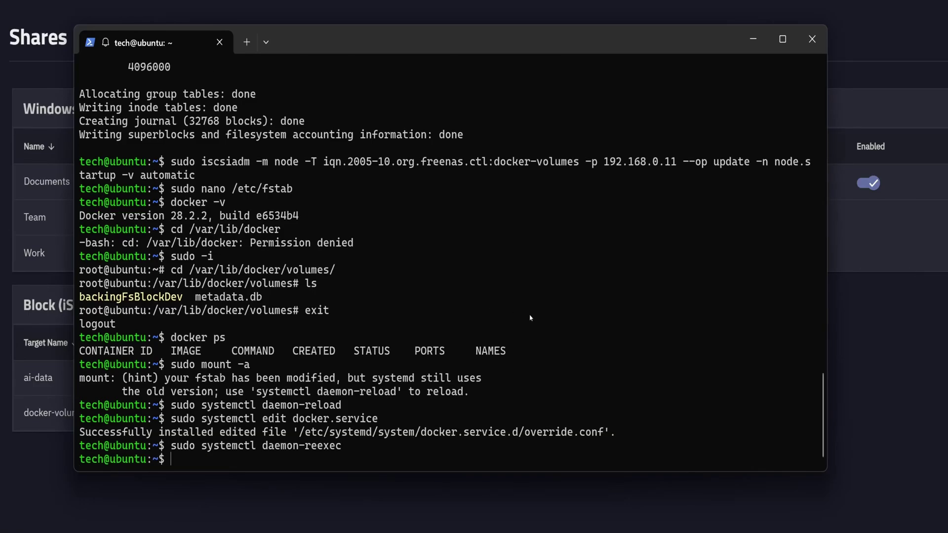
key(Up)
key(Up)
key(Up)
key(Return)
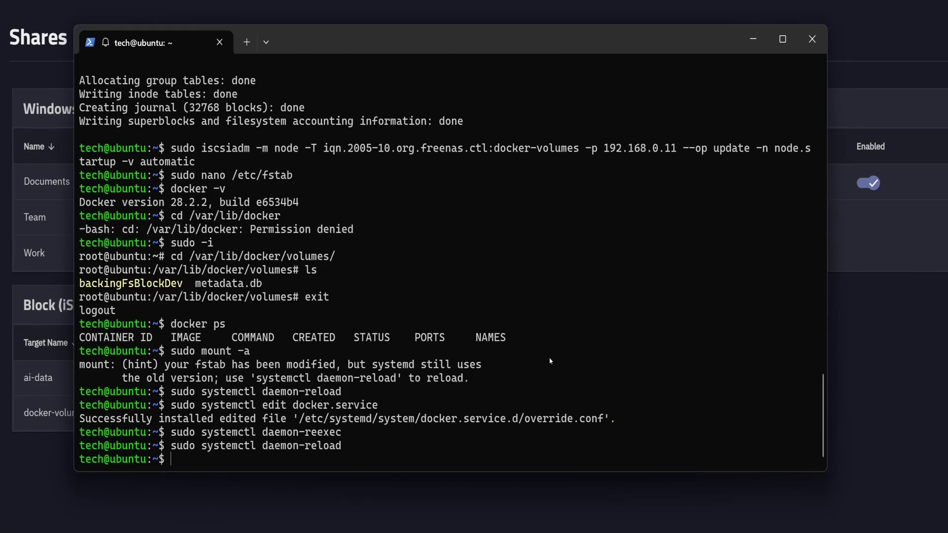
key(Up)
key(Return)
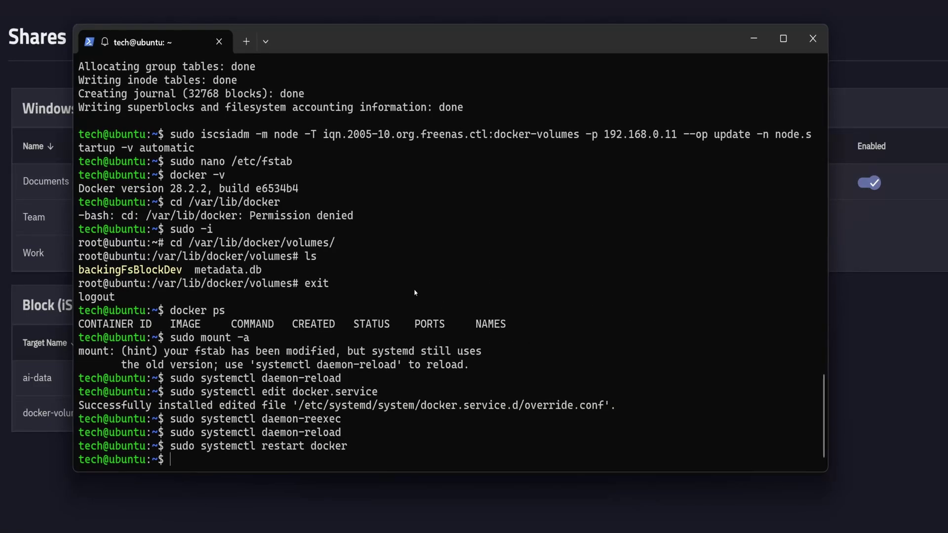